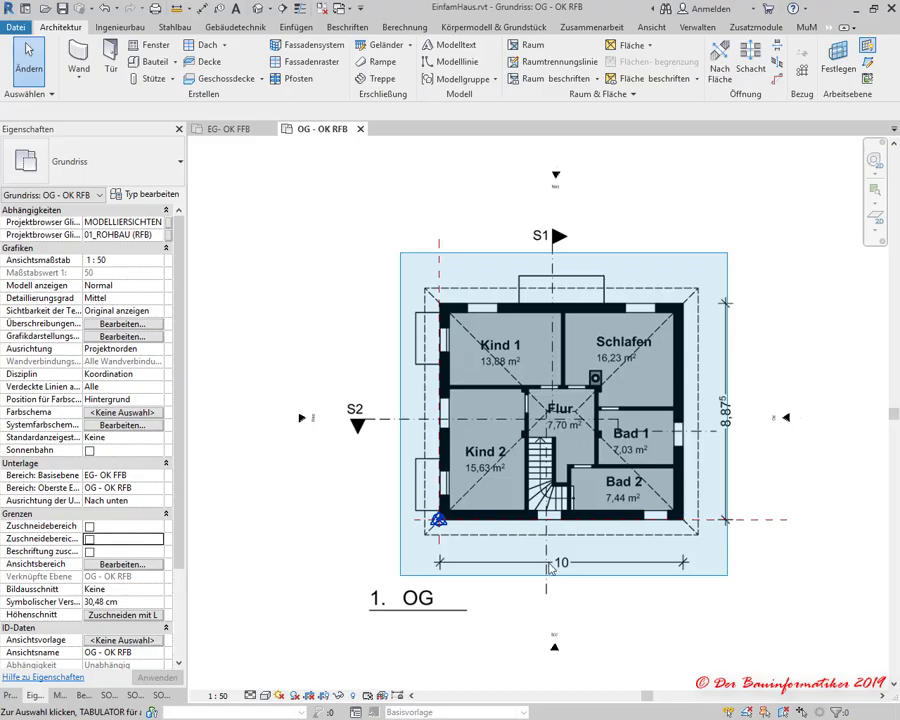
Show the Project Browser in the left panel in place of the Properties palette.
left_click(14, 697)
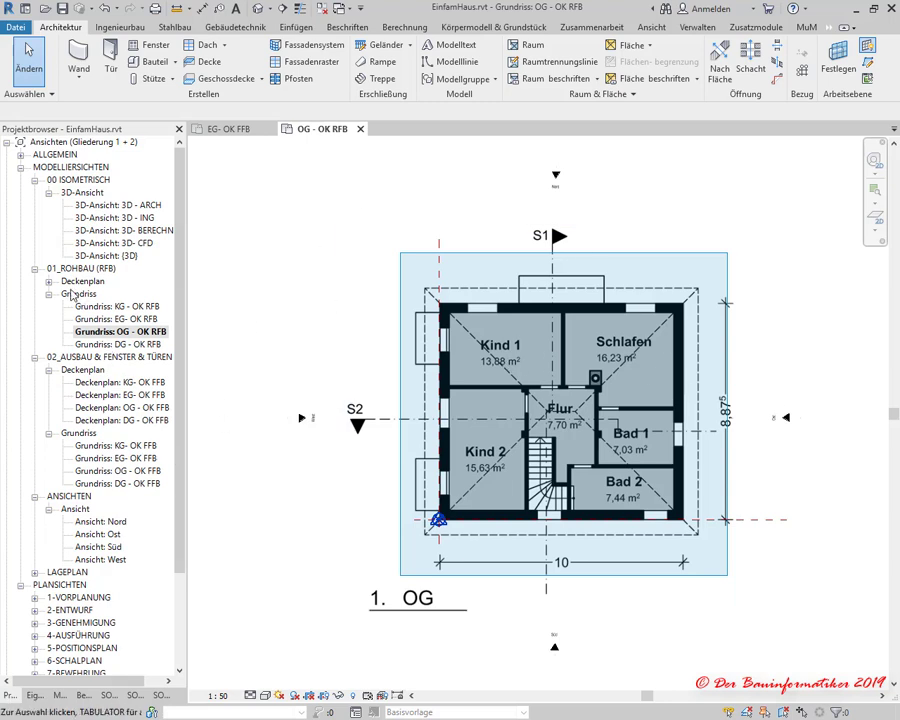
Open the empty Grundriss DG - OK RFB attic plan and save the project.
left_click(94, 345)
double_click(94, 345)
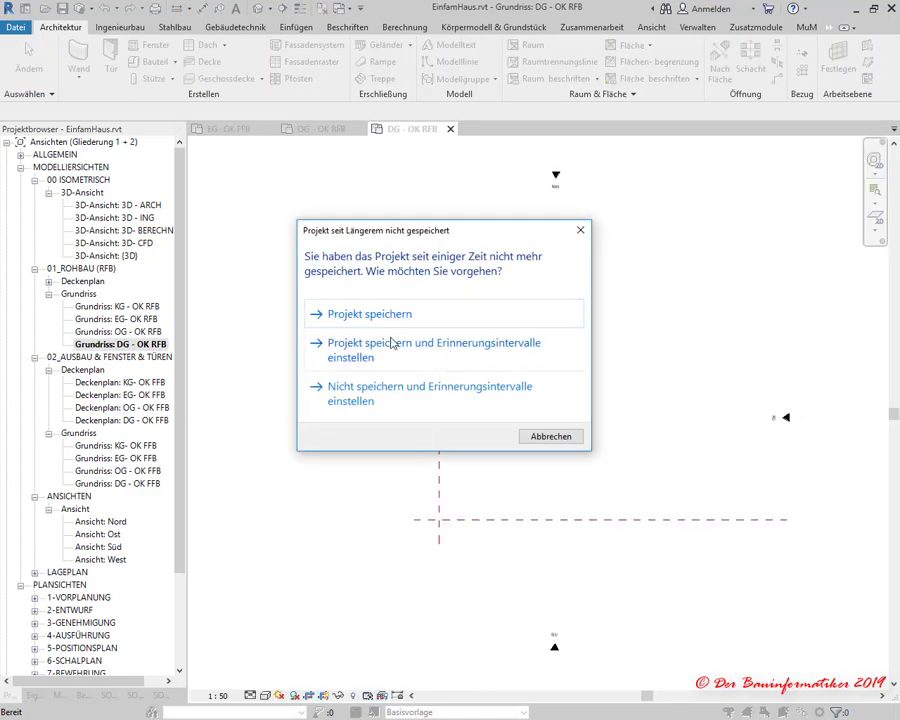
left_click(370, 314)
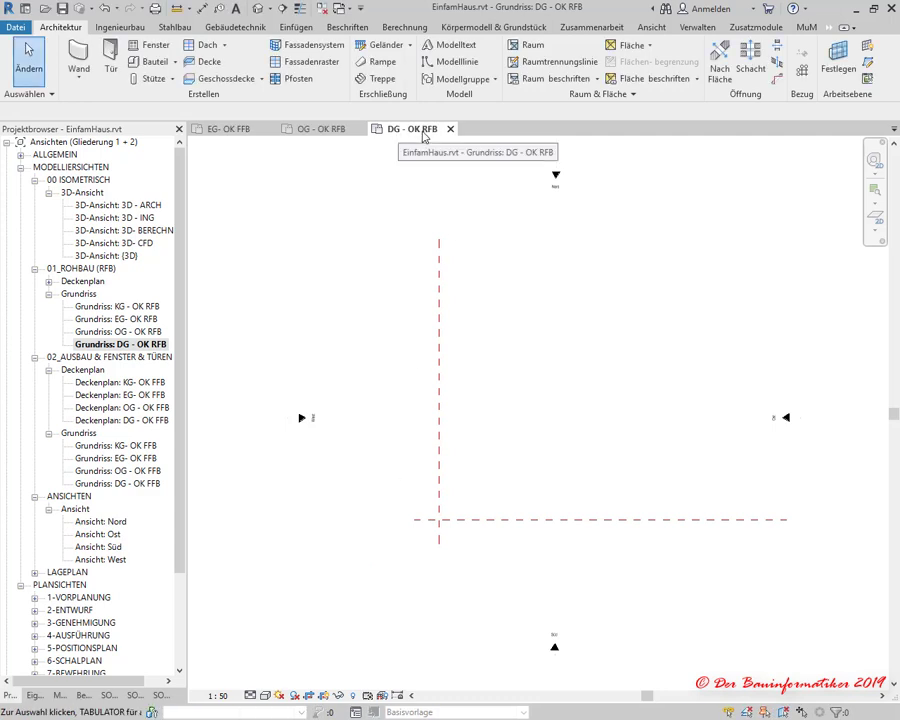
middle_click_drag(522, 360, 440, 383)
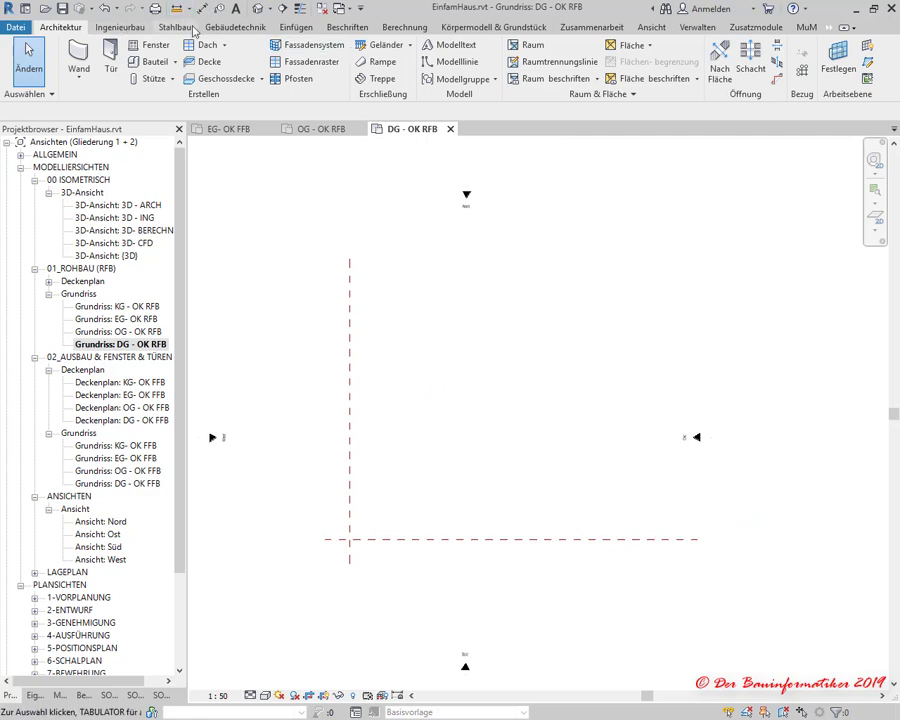
left_click(296, 27)
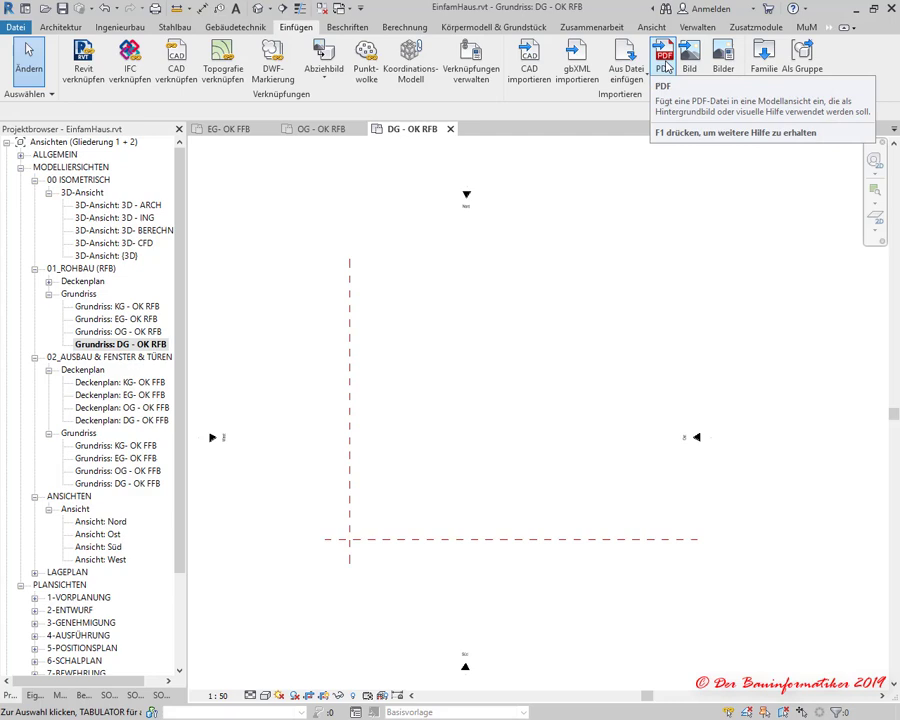
Pick Vorentwurfsplan.pdf from the BIM1-WS2019 folder for PDF import.
left_click(665, 66)
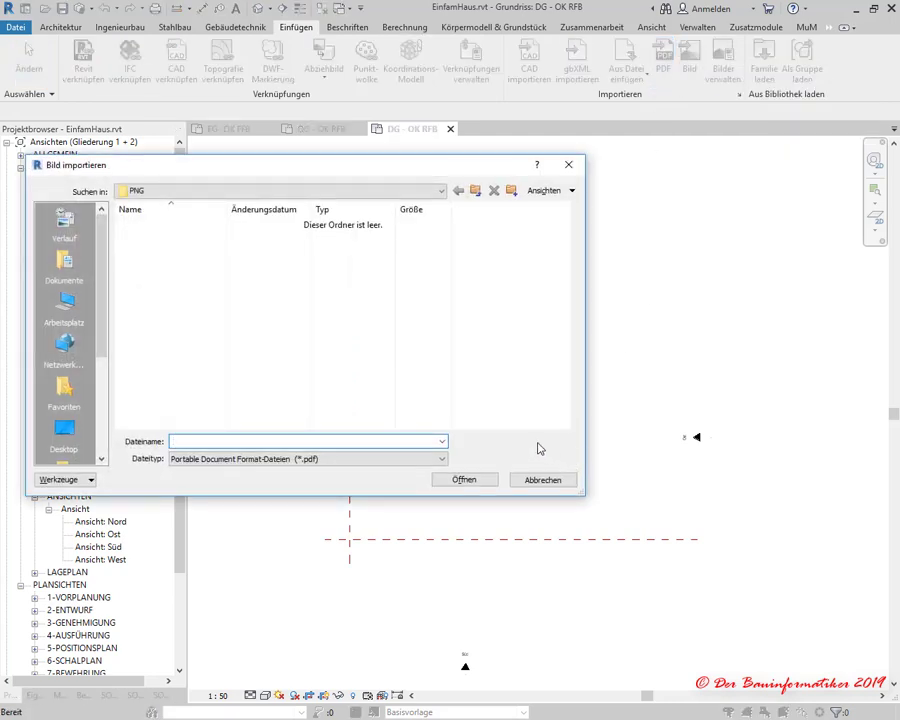
left_click(475, 190)
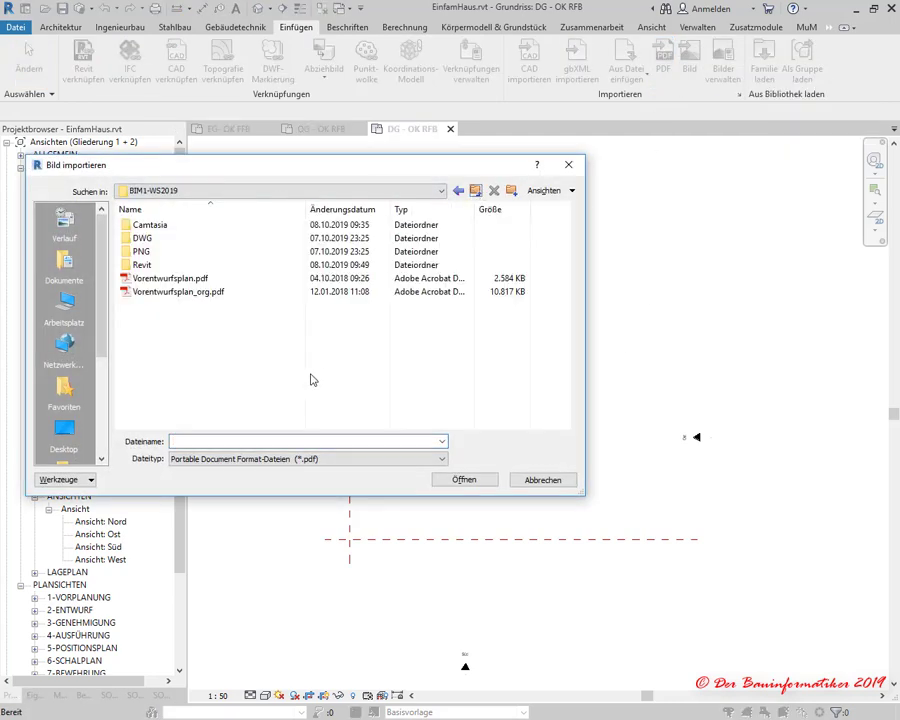
left_click(175, 278)
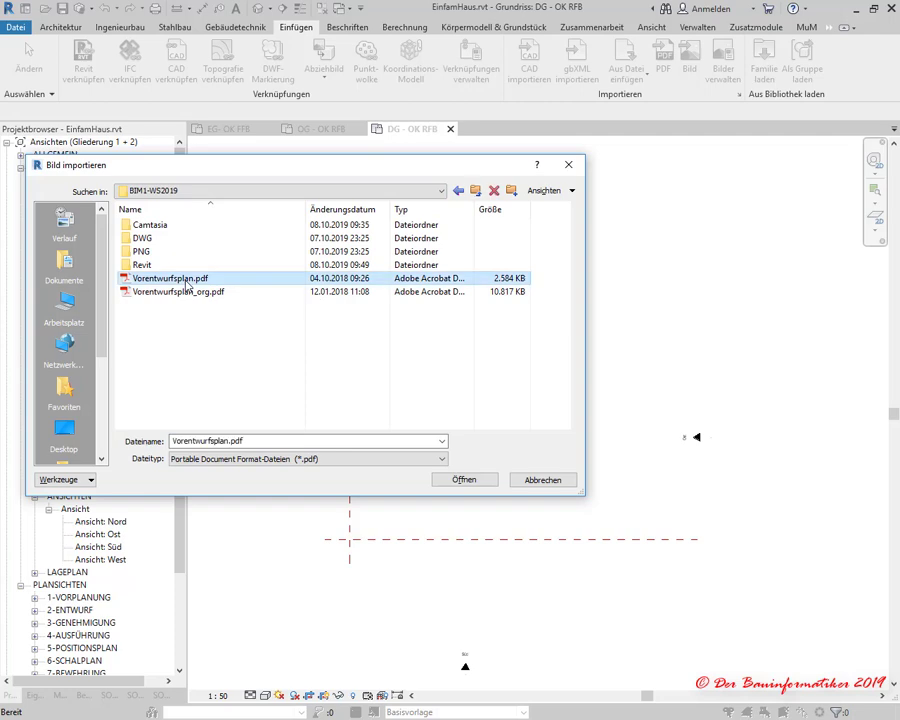
left_click(463, 481)
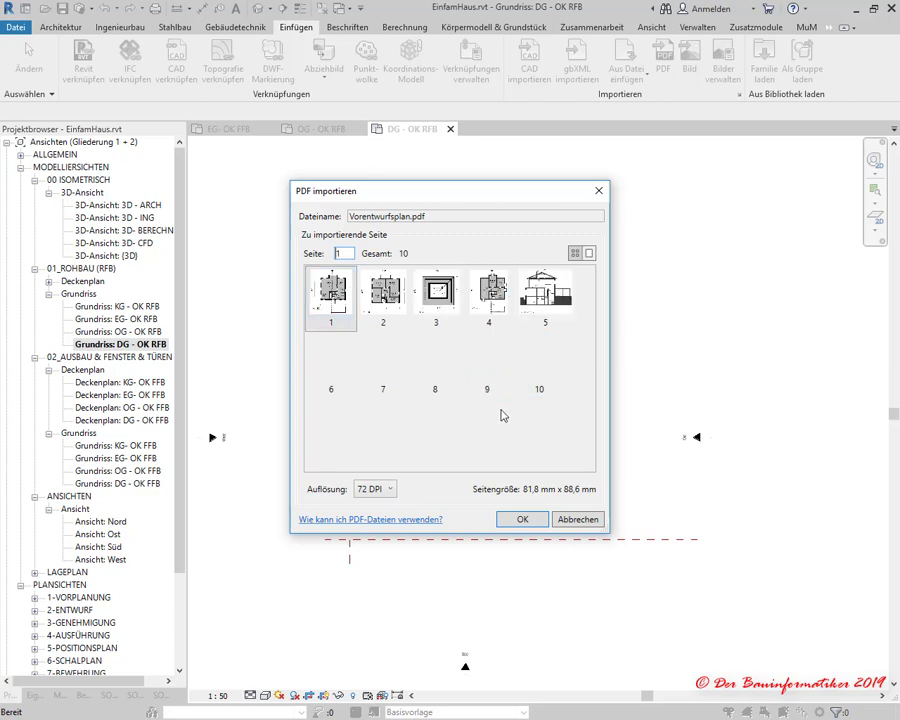
Choose page 3 at 600 DPI resolution and confirm the import settings.
left_click(441, 297)
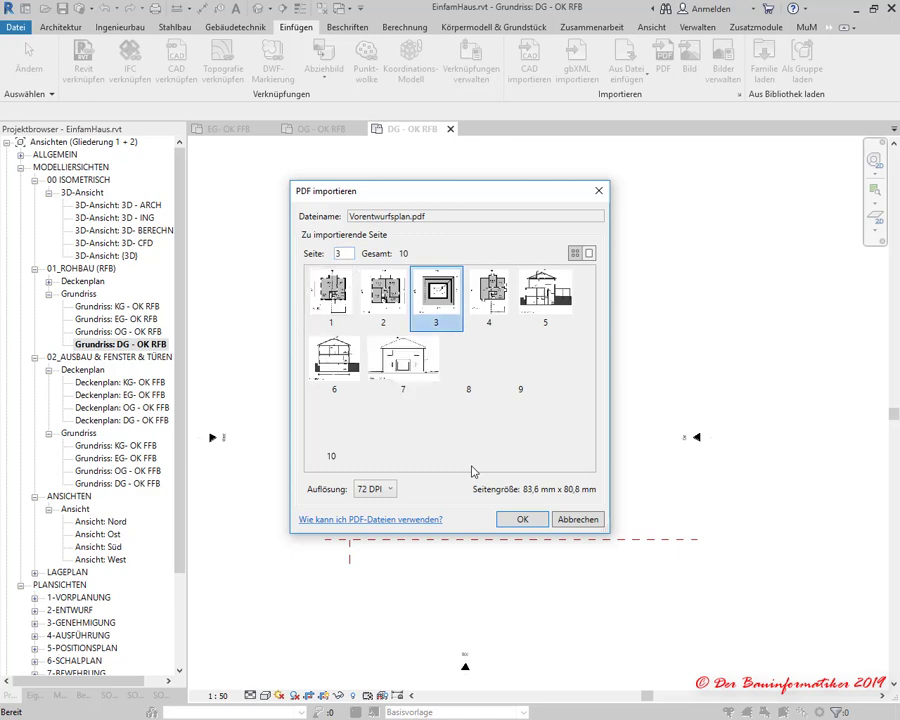
left_click(390, 492)
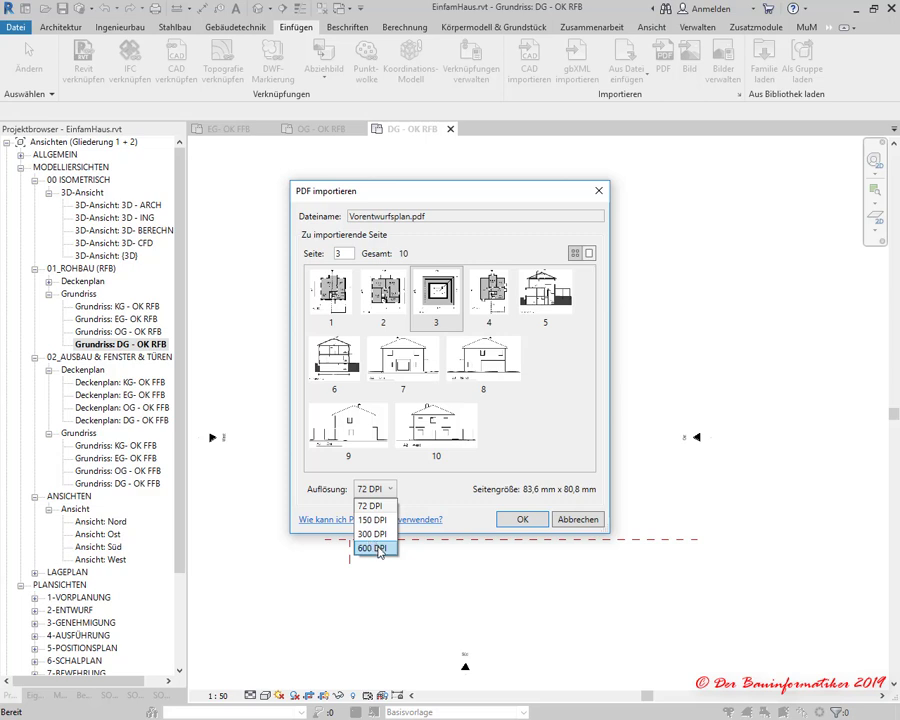
left_click(379, 549)
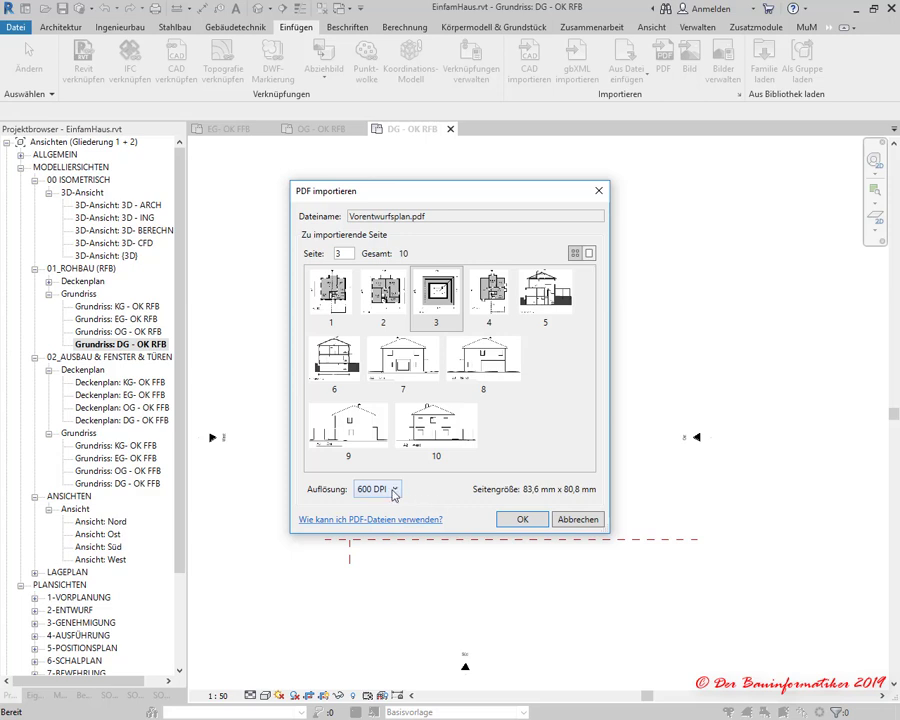
left_click(393, 489)
left_click(382, 505)
left_click(390, 489)
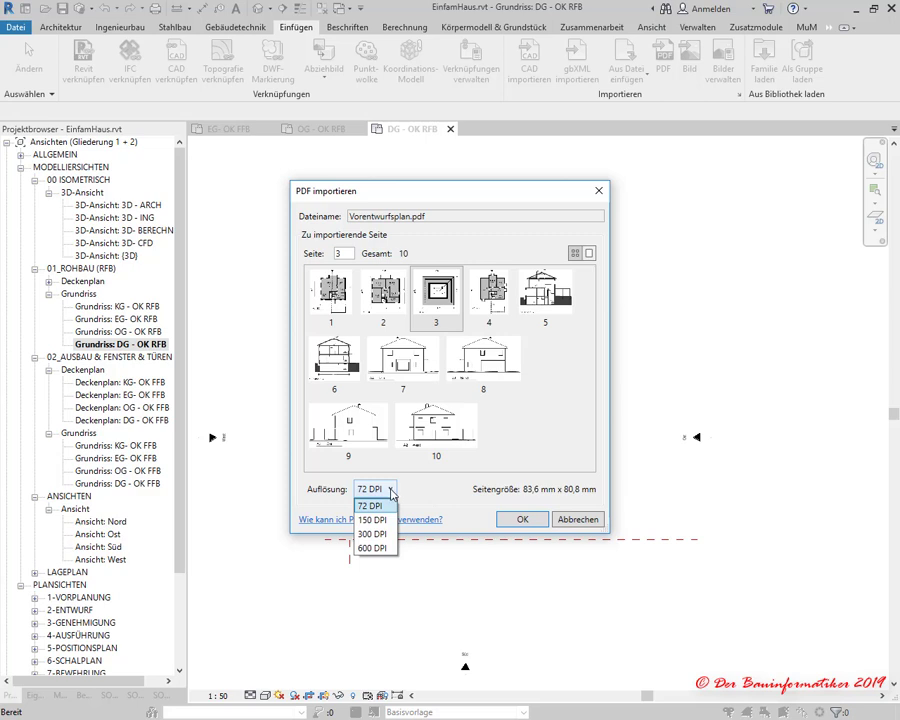
left_click(380, 548)
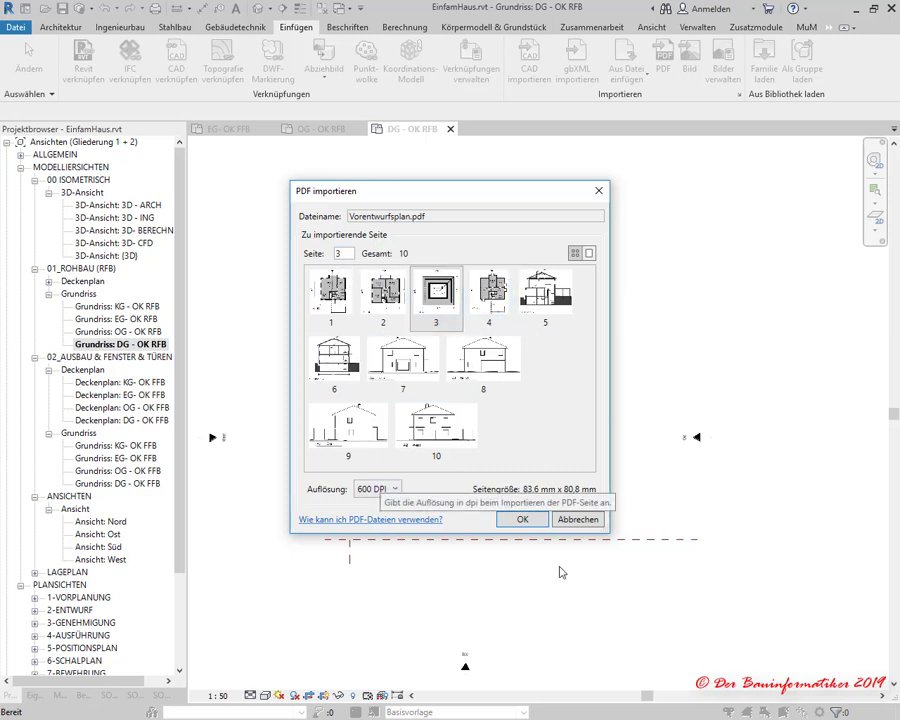
left_click(522, 519)
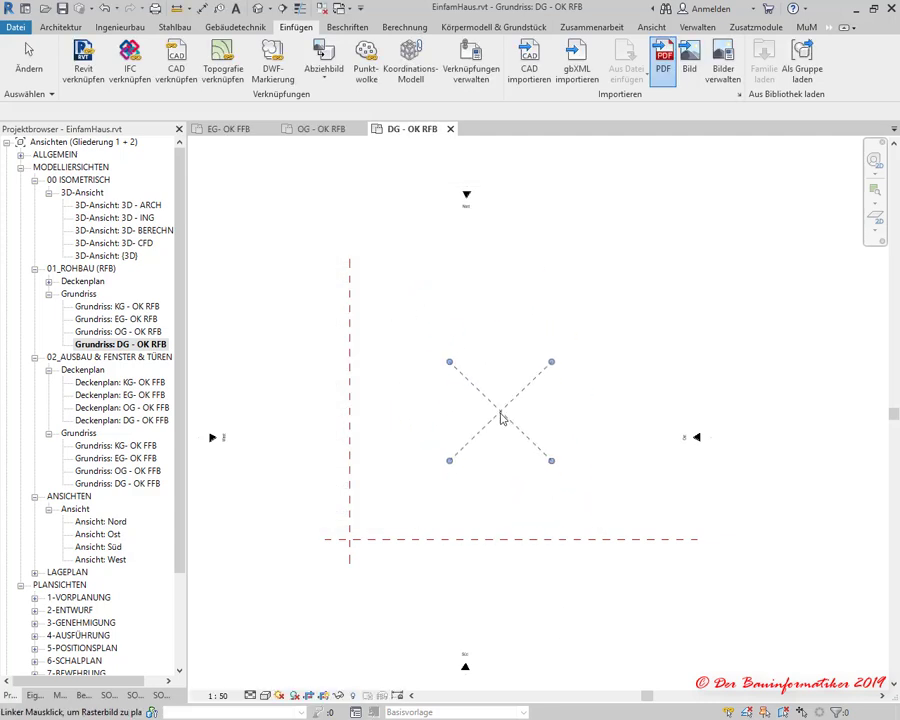
Place the PDF attic plan image in the DG floor plan.
left_click(502, 418)
scroll(490, 418, "up", 1)
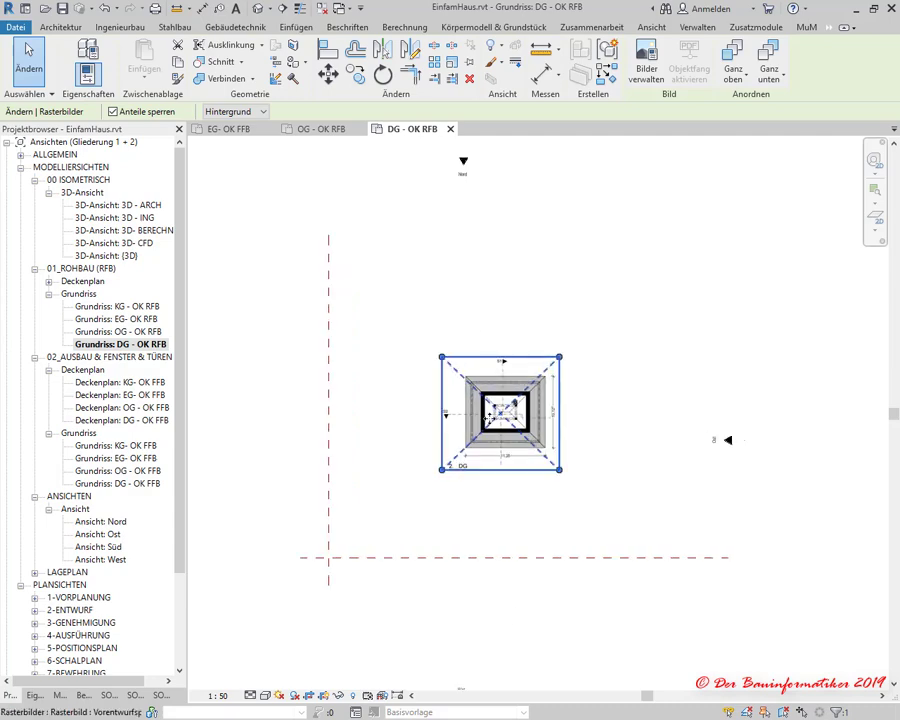
scroll(488, 416, "up", 2)
scroll(495, 420, "up", 1)
scroll(510, 430, "up", 1)
scroll(545, 467, "down", 1)
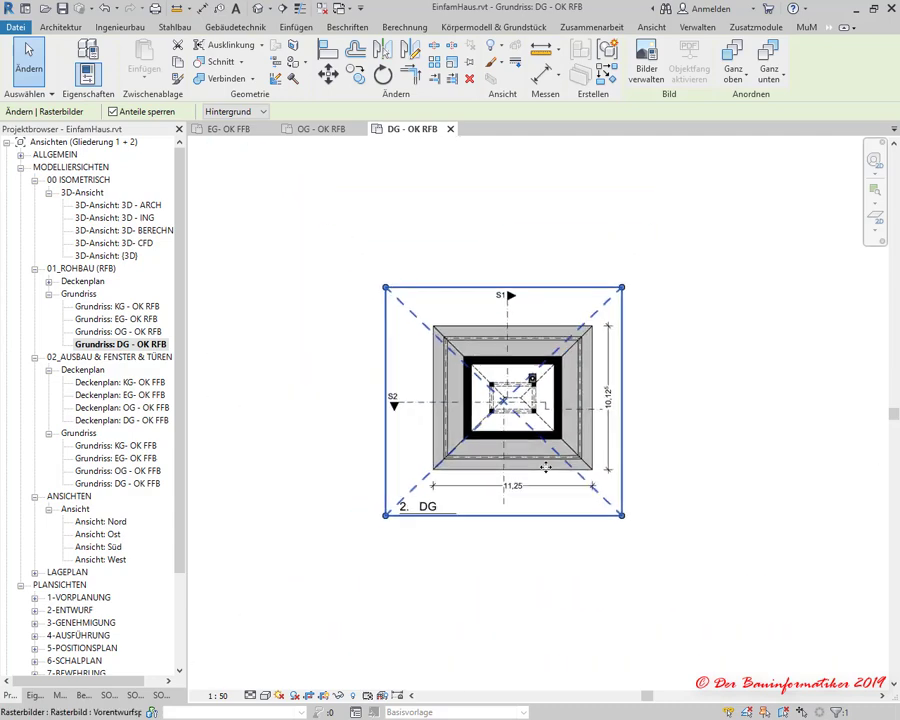
scroll(545, 467, "down", 1)
Shift the placed PDF image slightly left and down.
left_click(500, 544)
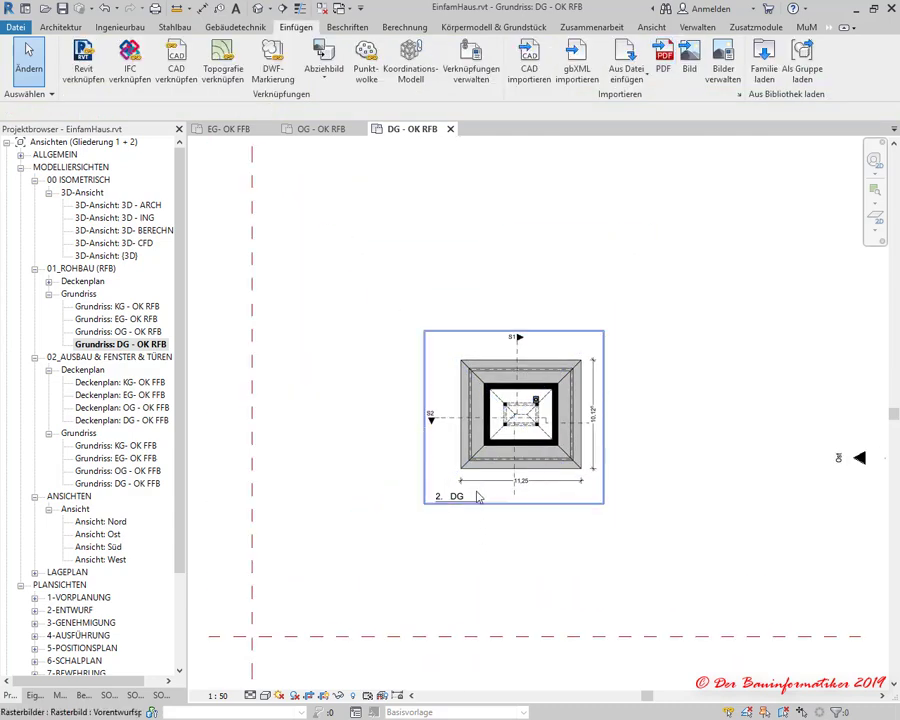
scroll(464, 536, "down", 2)
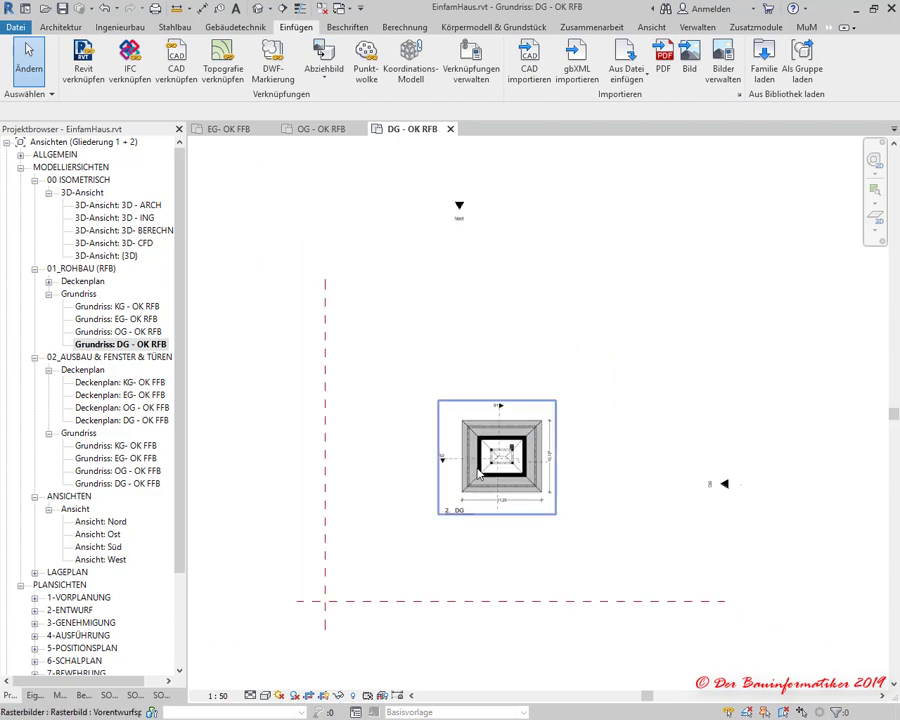
left_click(485, 462)
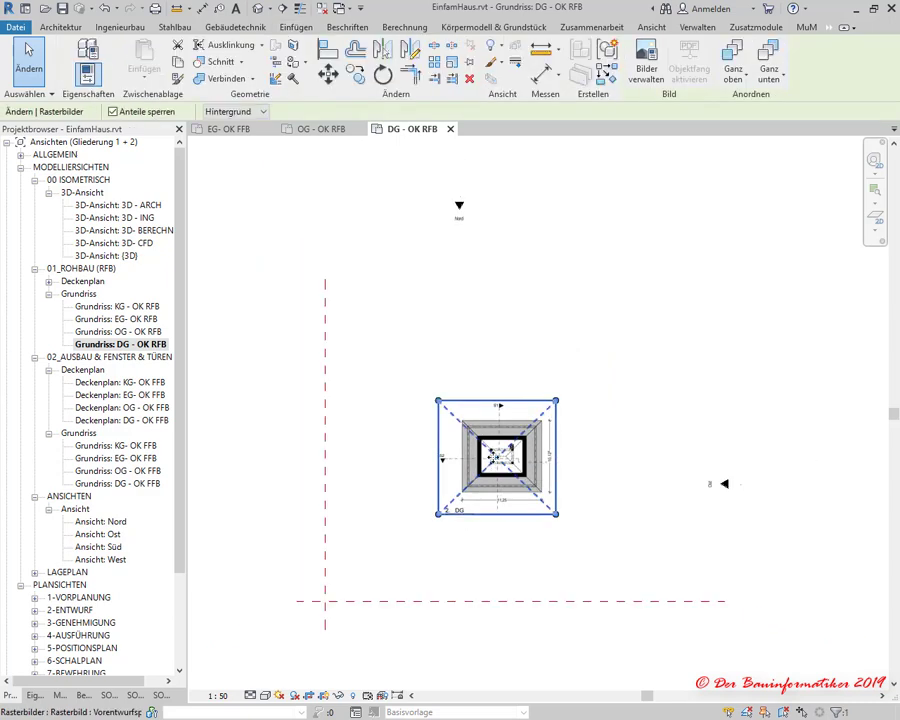
left_click_drag(492, 455, 465, 466)
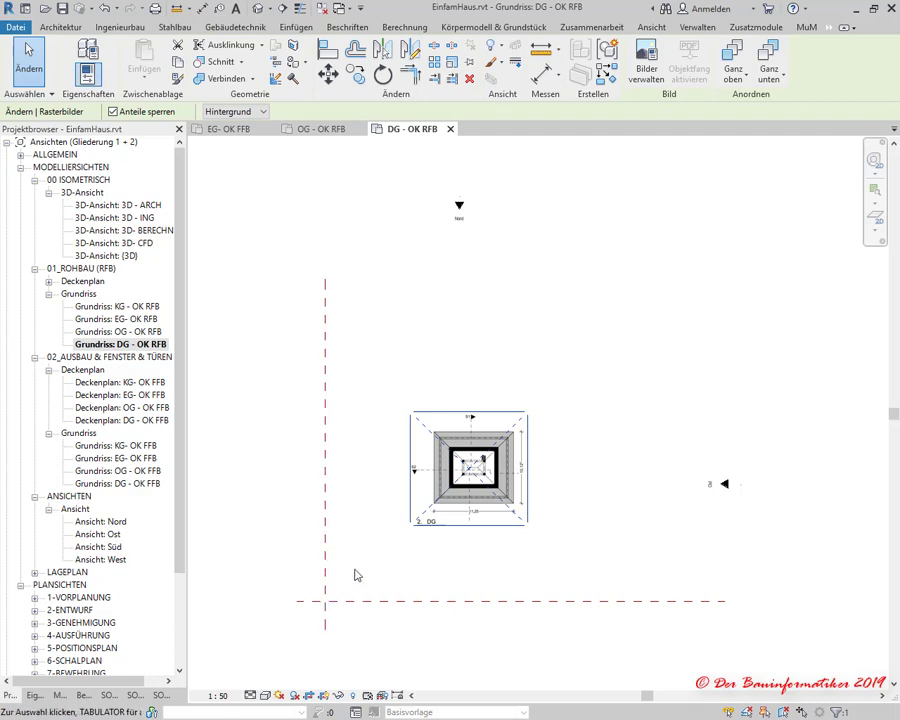
Turn on Projekt-Basispunkt under Grundstück in Visibility/Graphics, leaving Vermessungspunkt off.
key("g")
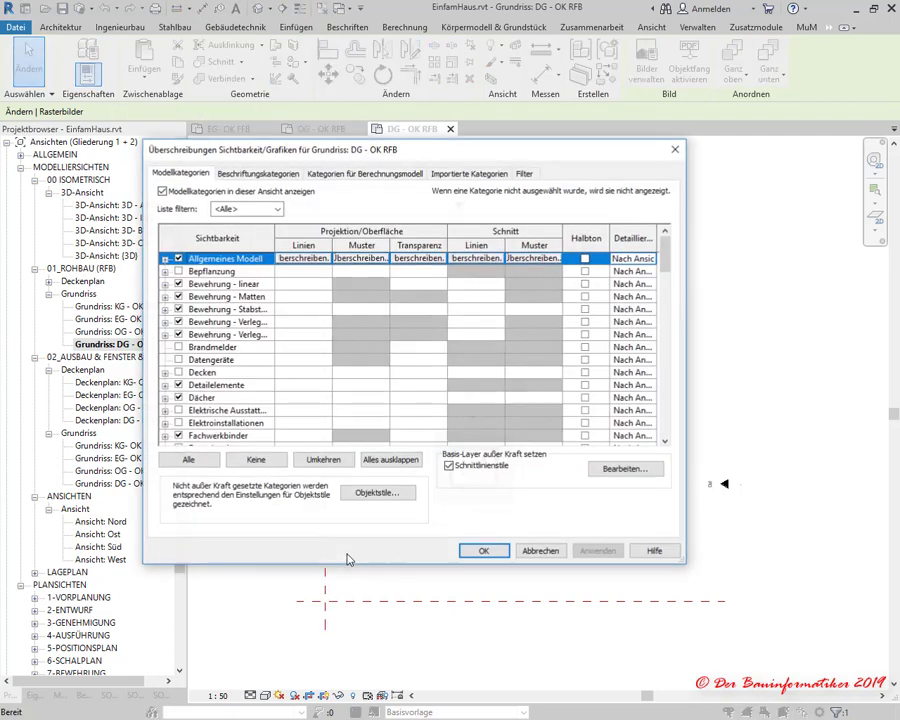
scroll(235, 363, "down", 1)
scroll(235, 363, "down", 1)
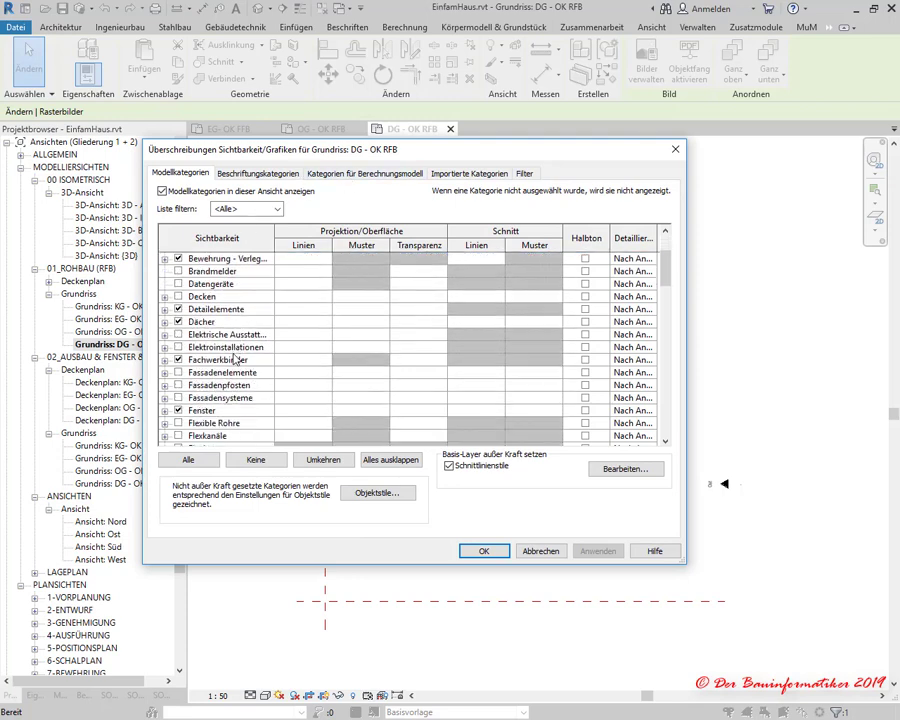
scroll(235, 363, "down", 1)
scroll(235, 363, "down", 1)
scroll(235, 363, "down", 1)
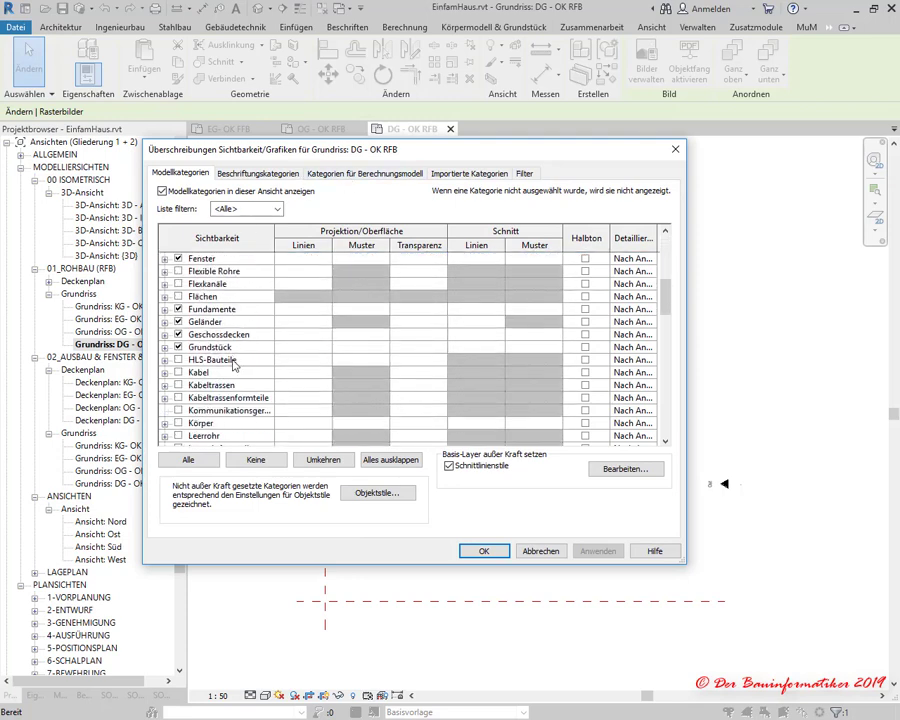
left_click(165, 347)
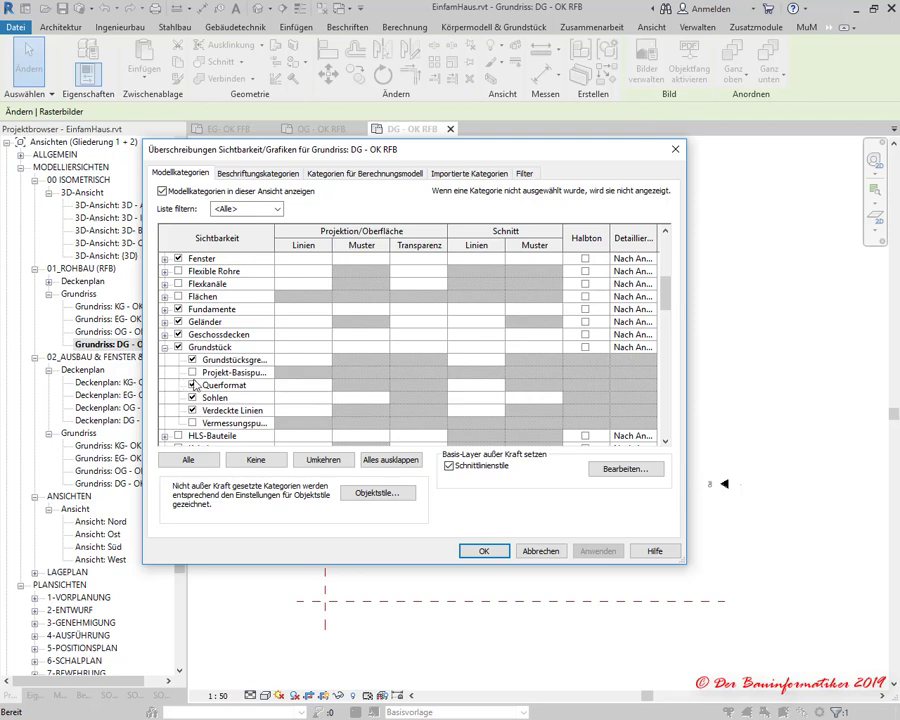
left_click(193, 423)
left_click(193, 372)
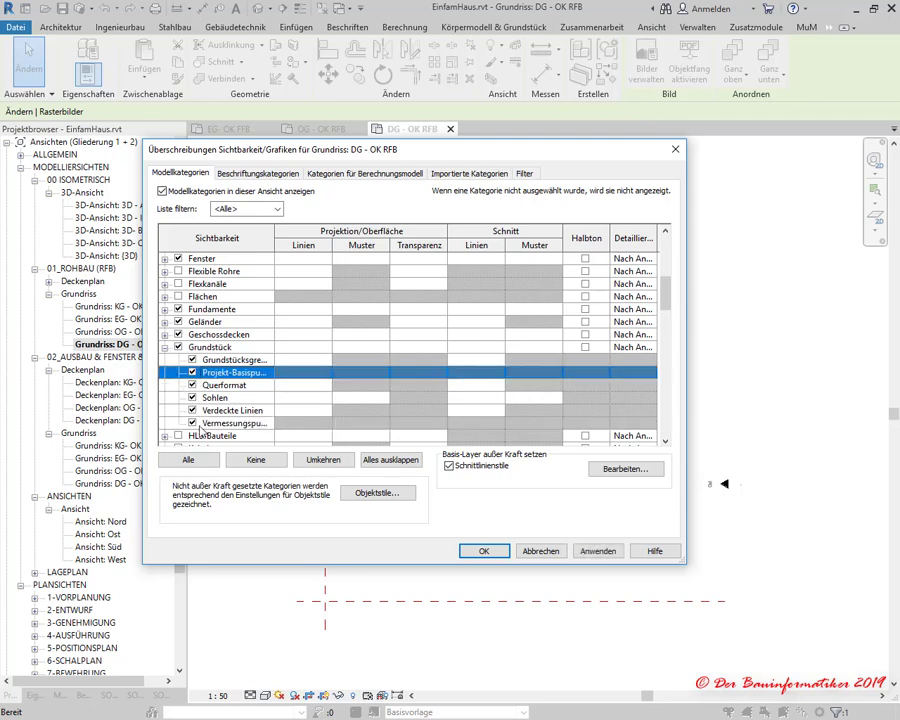
left_click(193, 423)
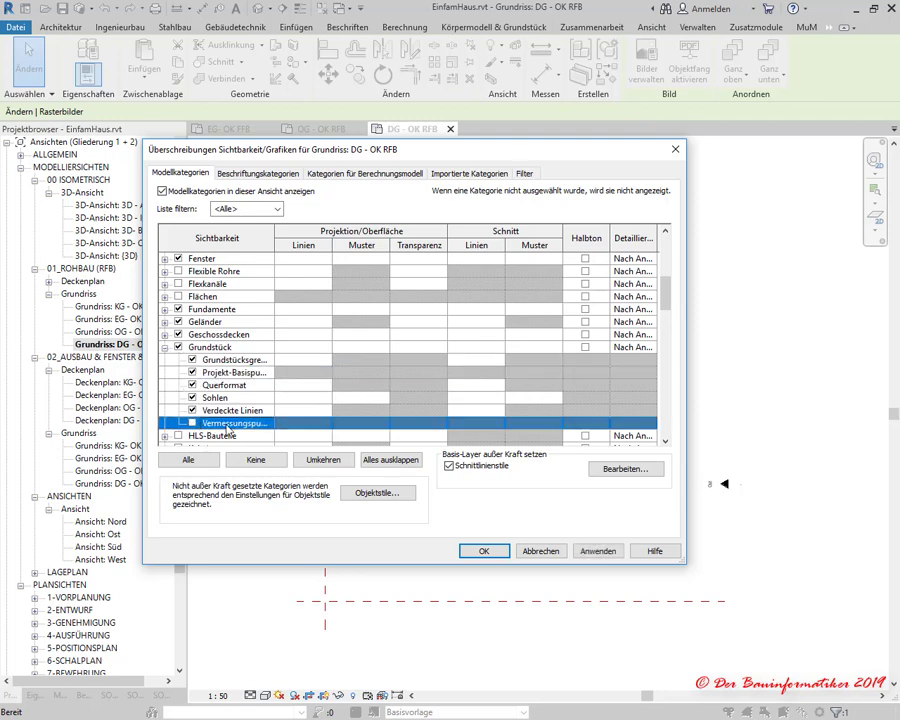
left_click(468, 550)
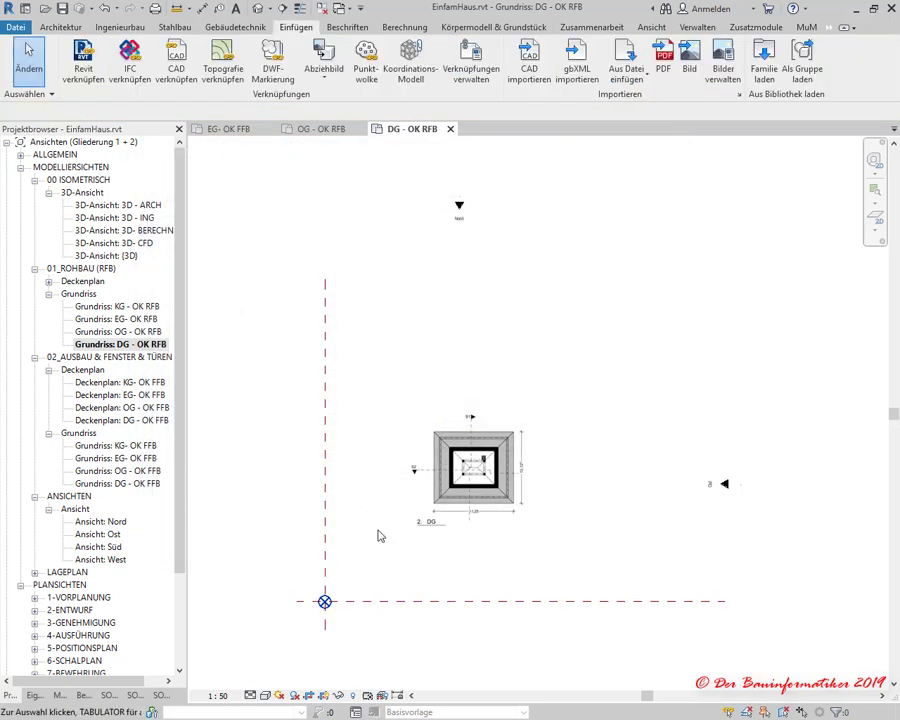
Show the work-plane grid and set its spacing to 12,50 cm.
left_click(57, 30)
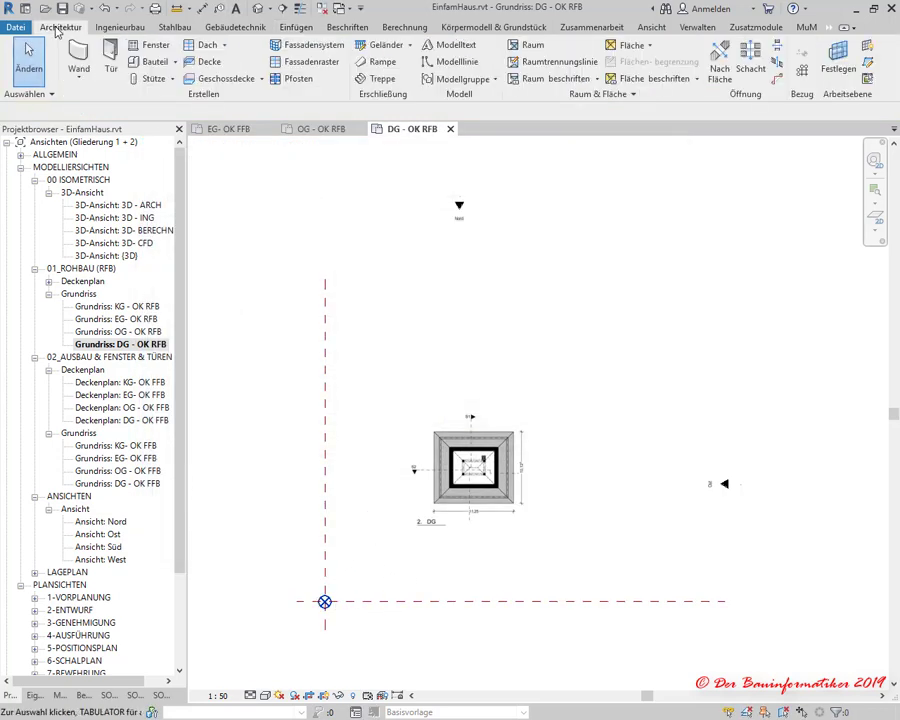
left_click(867, 47)
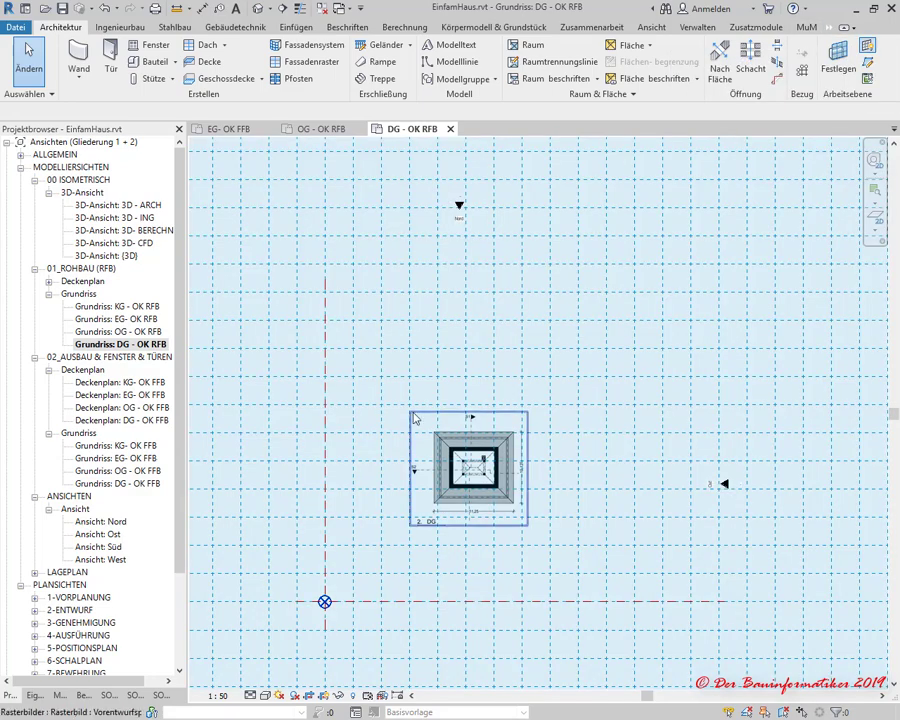
scroll(411, 487, "down", 3)
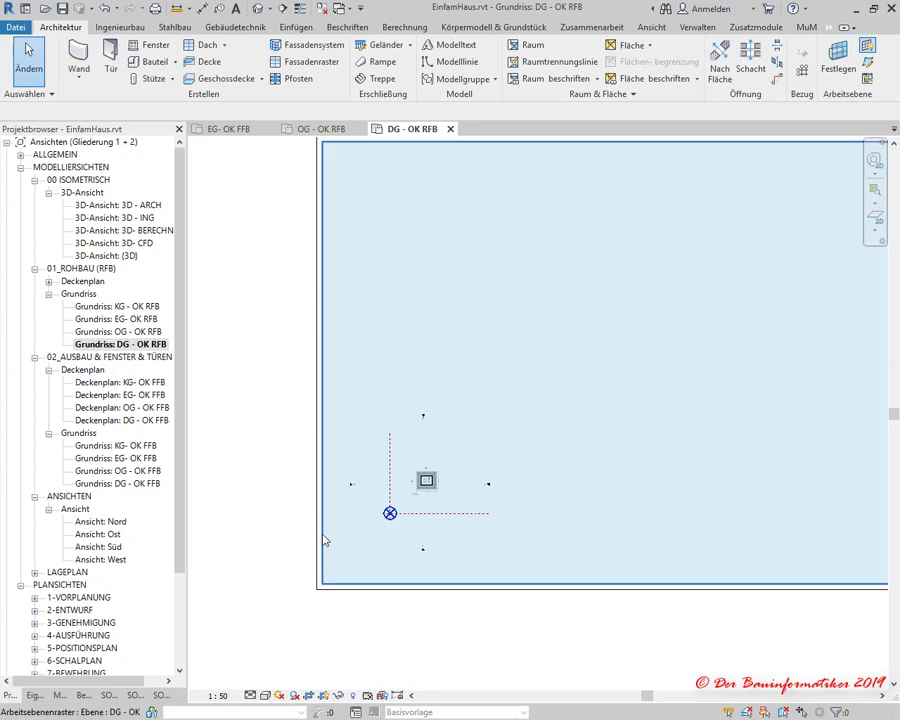
left_click(323, 536)
left_click(34, 695)
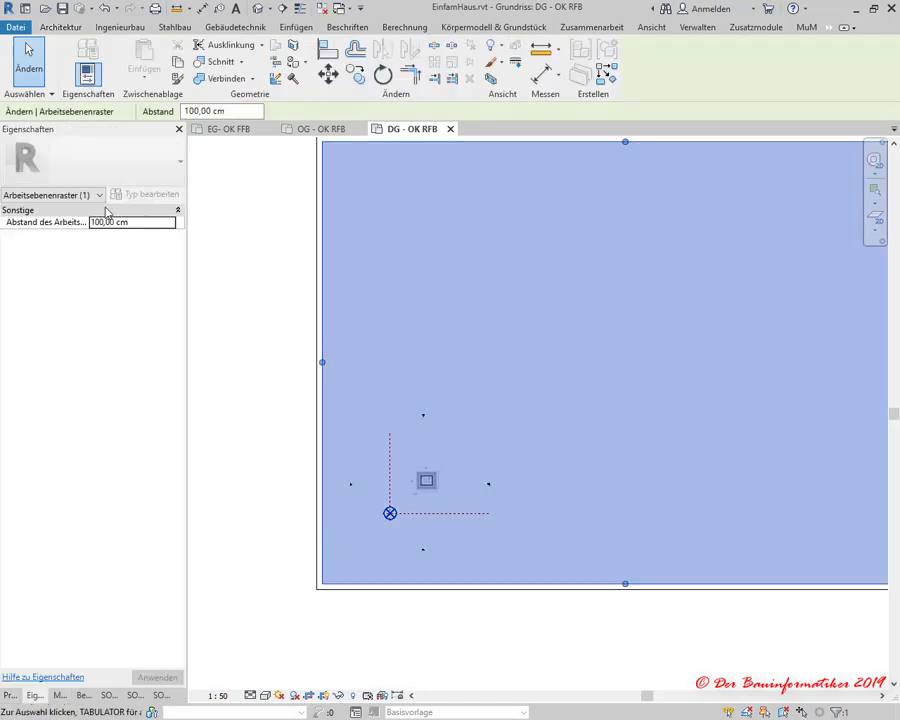
left_click(105, 222)
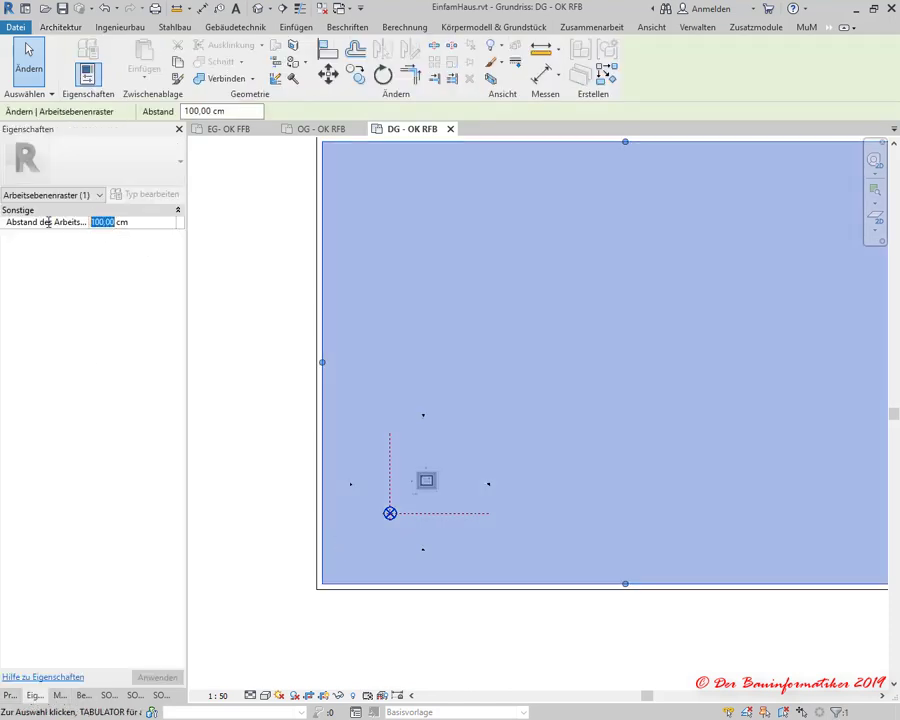
type("12.5")
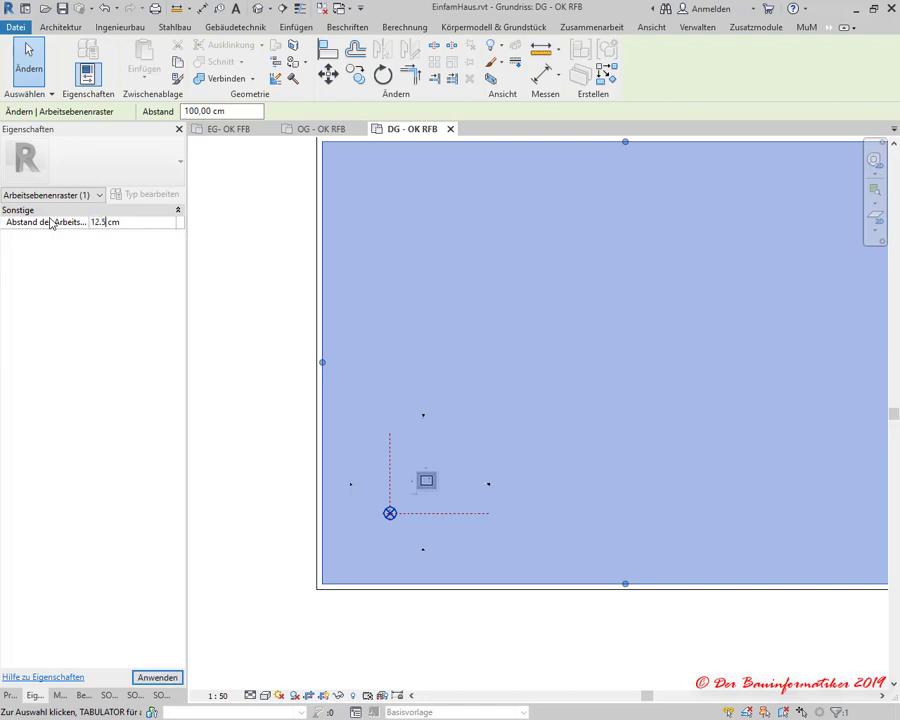
key("Return")
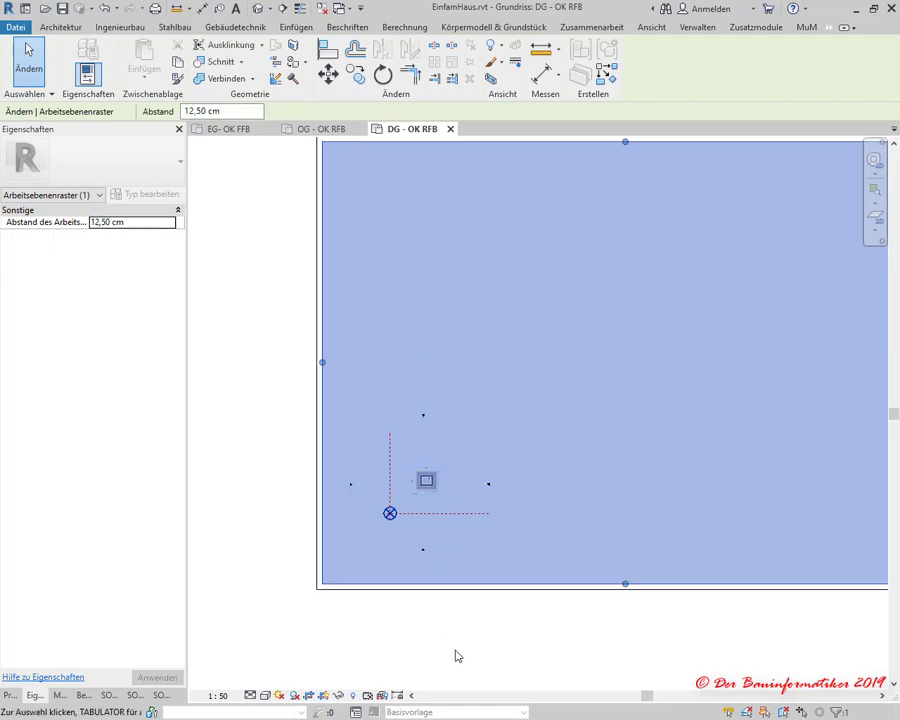
Pull the grid's bottom, left, right and top edges in around the attic plan.
left_click(454, 652)
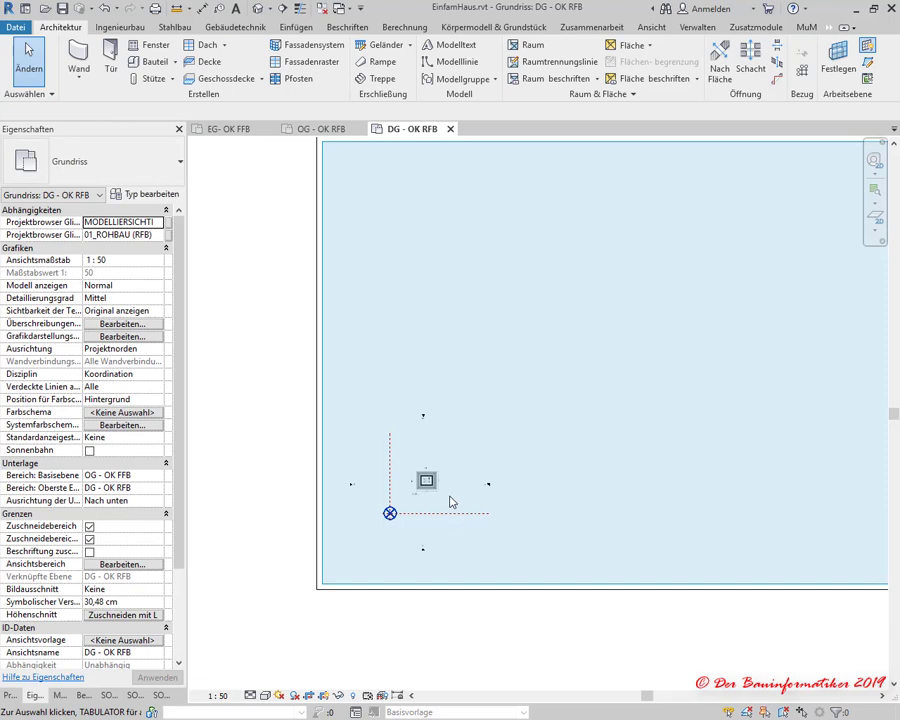
left_click(475, 584)
scroll(490, 585, "up", 3)
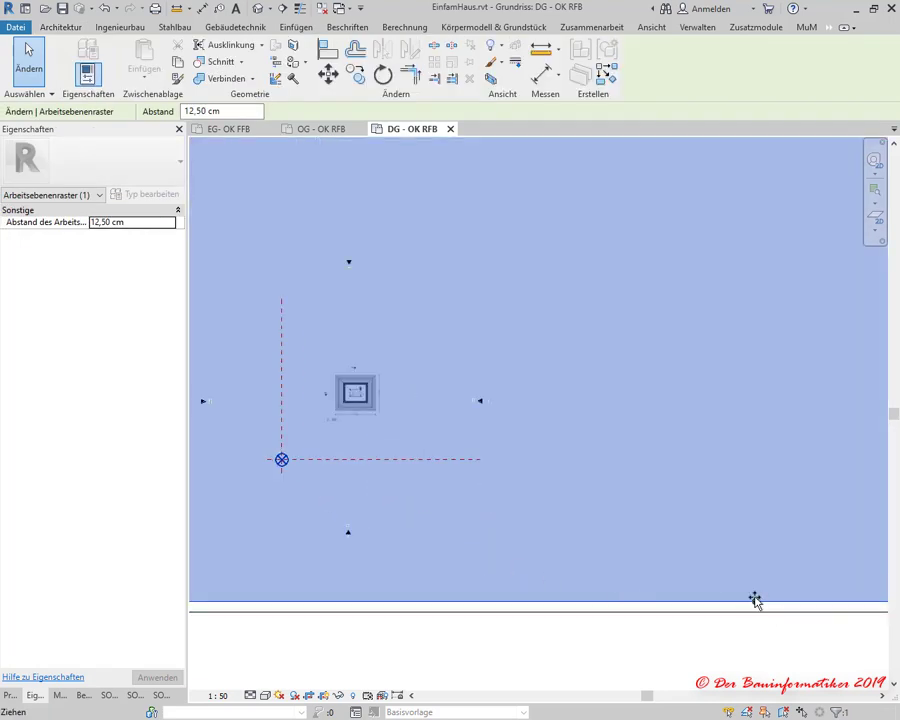
left_click_drag(755, 601, 735, 498)
scroll(650, 441, "down", 1)
scroll(650, 441, "down", 3)
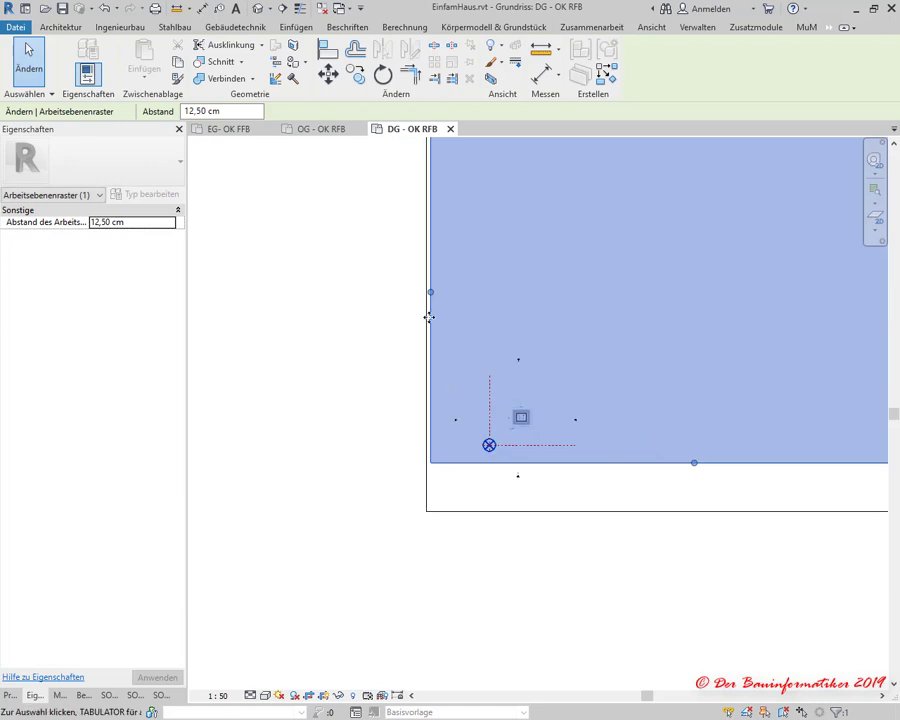
left_click_drag(431, 292, 475, 292)
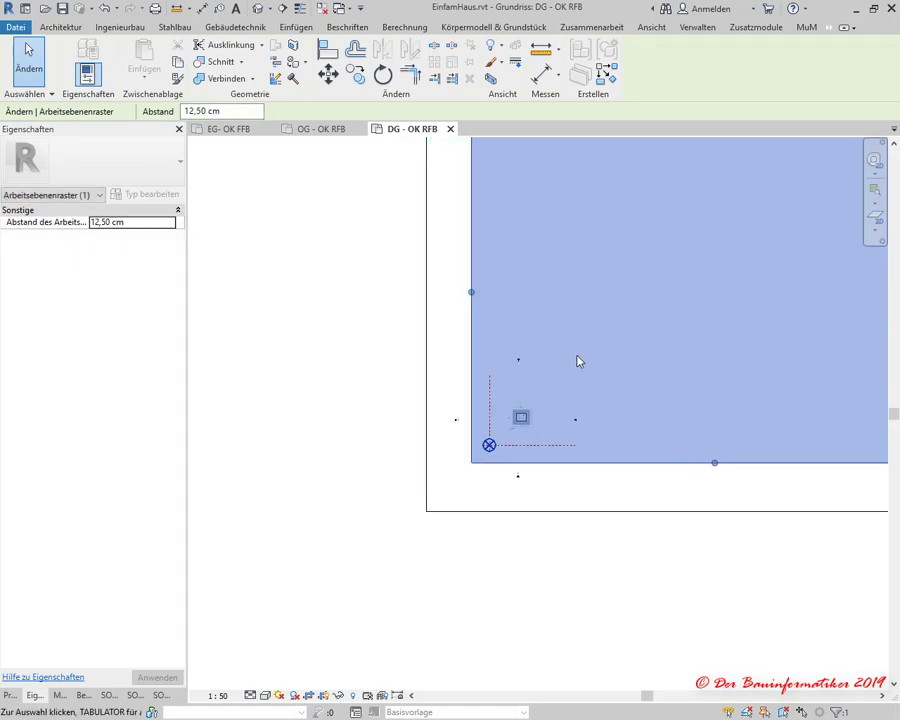
scroll(579, 361, "down", 3)
left_click_drag(765, 324, 601, 326)
left_click_drag(563, 240, 566, 362)
scroll(578, 412, "up", 2)
scroll(584, 380, "up", 3)
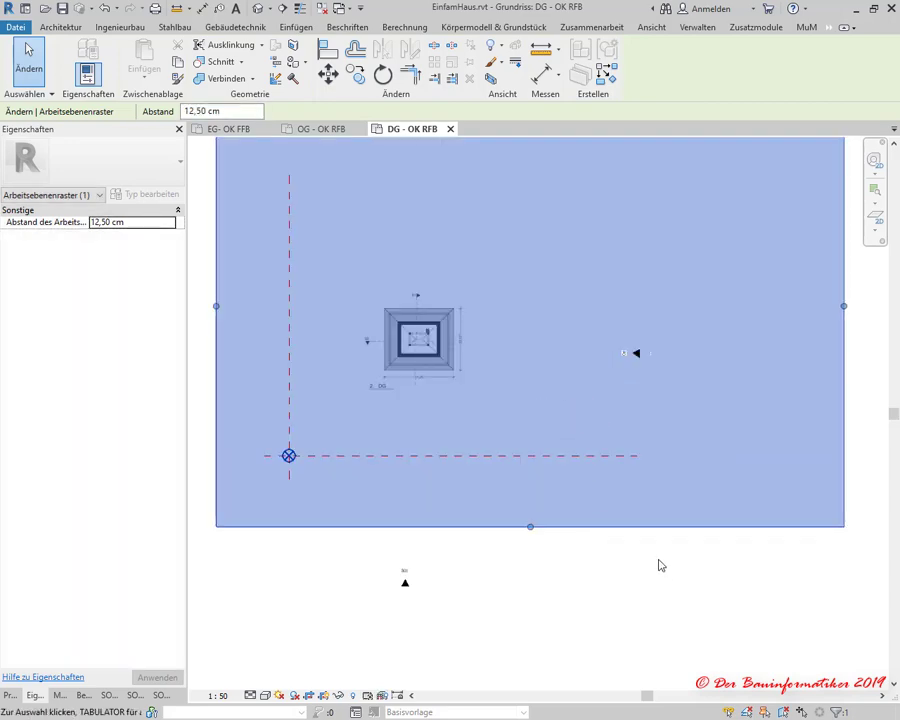
scroll(400, 370, "up", 5)
left_click(403, 155)
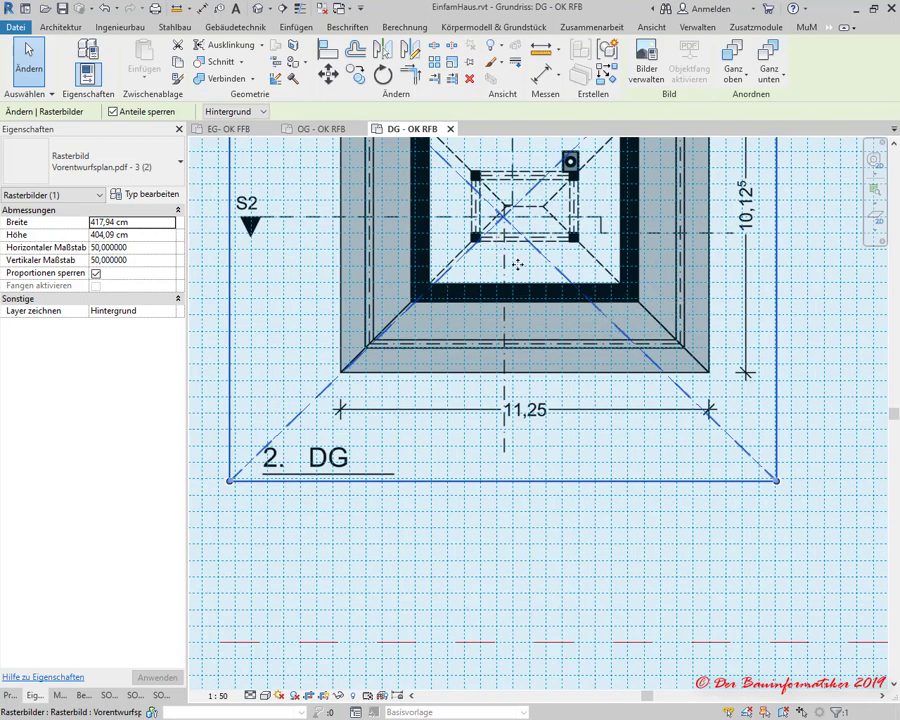
Start scaling the PDF image (RE) with its origin at the 11,25 dimension's left tick.
key("r")
key("e")
scroll(356, 414, "up", 2)
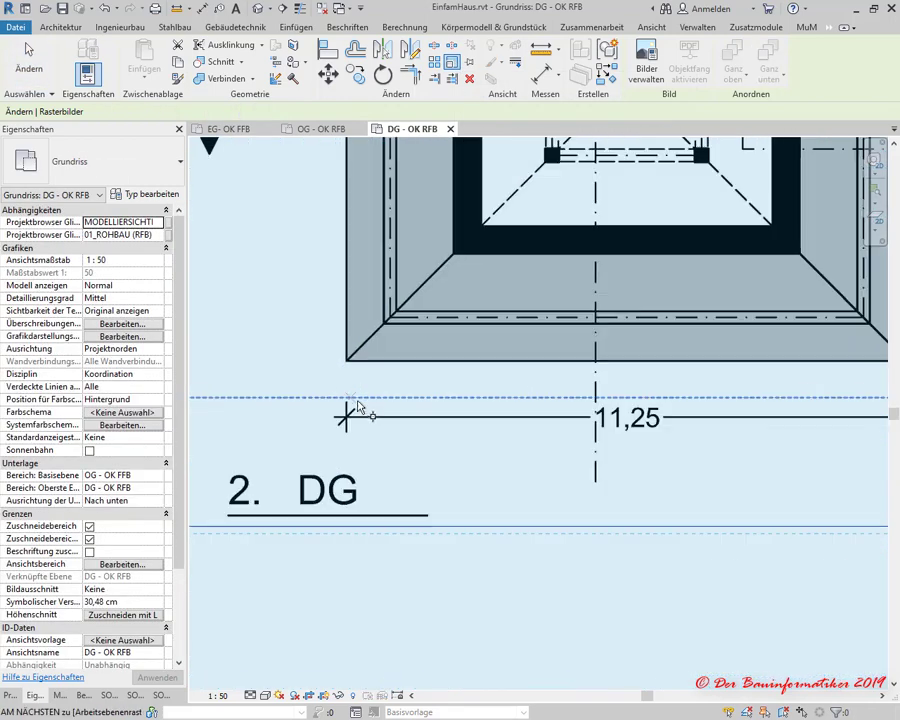
scroll(362, 421, "up", 3)
scroll(203, 438, "up", 2)
scroll(223, 476, "up", 2)
scroll(335, 474, "up", 2)
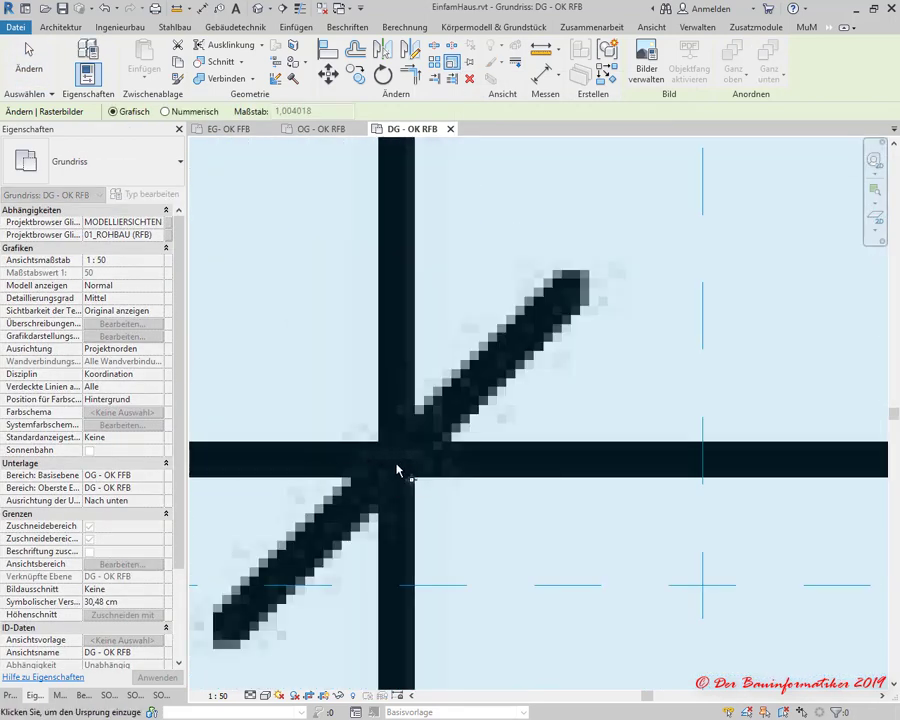
scroll(425, 460, "down", 2)
scroll(410, 462, "up", 2)
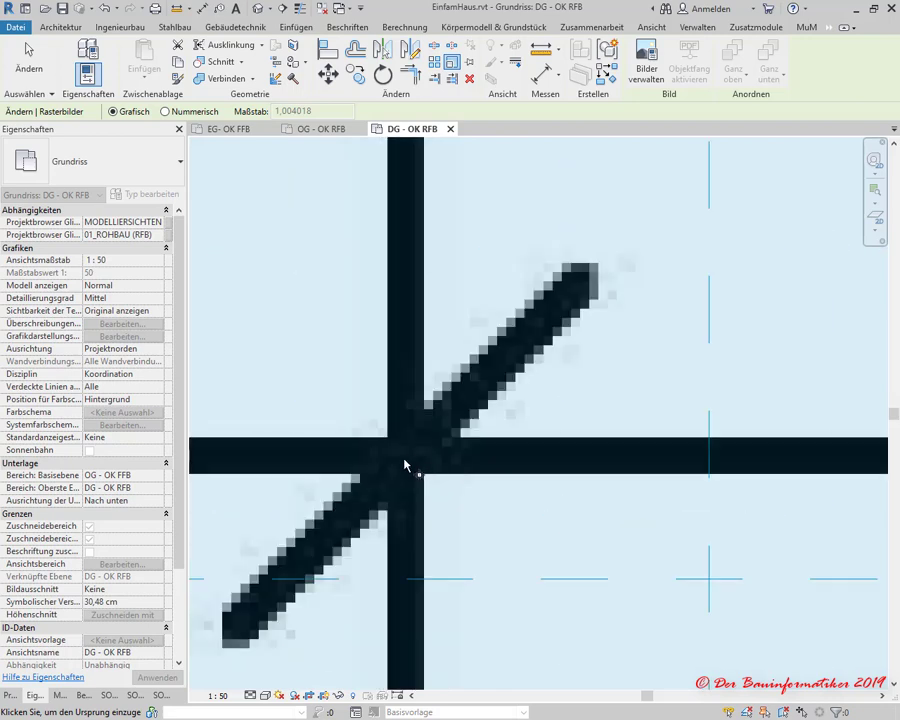
left_click(406, 463)
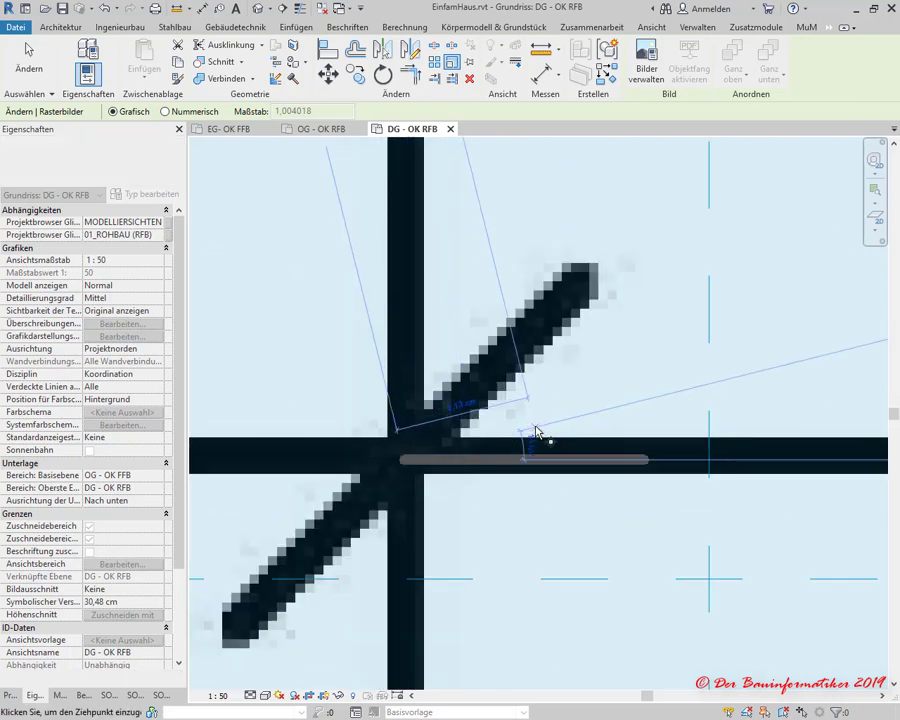
Pick the dimension's right tick as reference and scale it to 1125 cm.
scroll(533, 430, "down", 3)
scroll(545, 432, "down", 2)
mouse_move(820, 444)
middle_mouse_down()
mouse_move(296, 456)
mouse_move(838, 451)
middle_mouse_up()
scroll(766, 384, "up", 2)
scroll(742, 366, "up", 2)
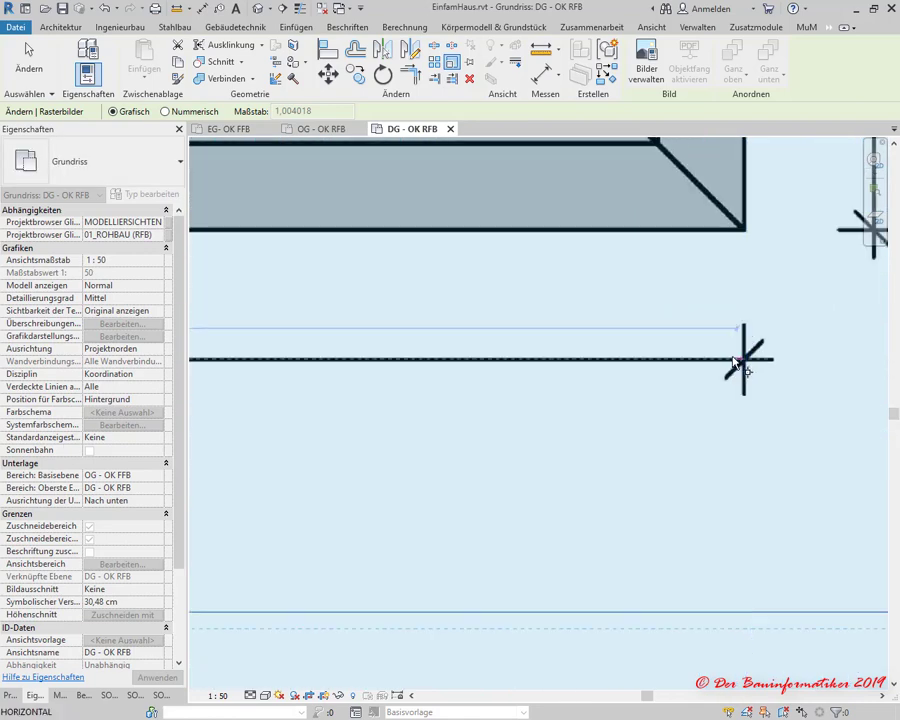
scroll(796, 362, "up", 2)
scroll(712, 356, "up", 3)
scroll(712, 360, "up", 2)
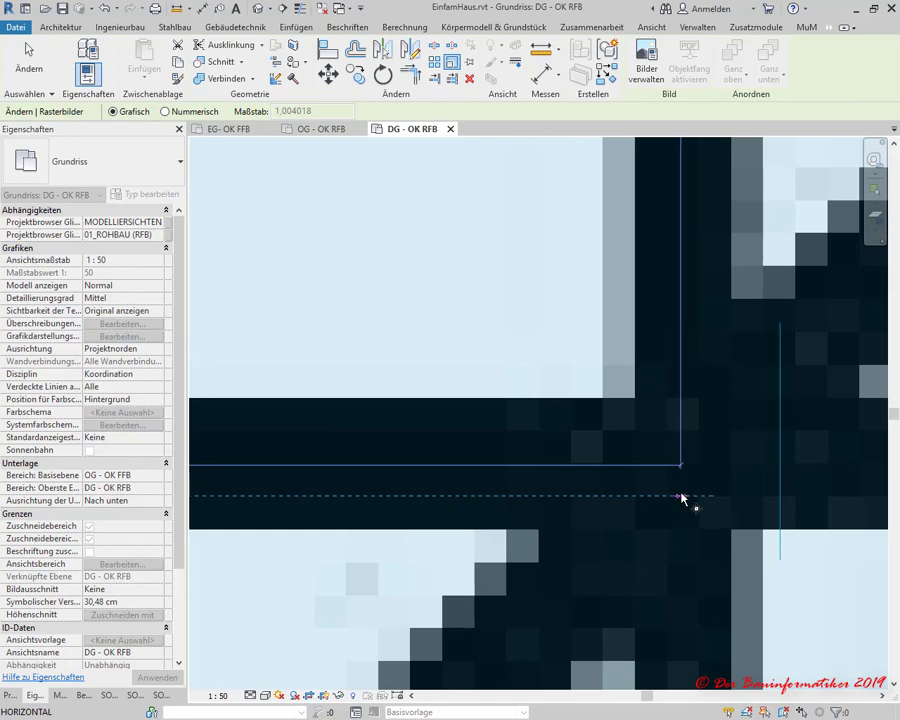
left_click(681, 496)
scroll(694, 430, "down", 5)
scroll(740, 433, "down", 3)
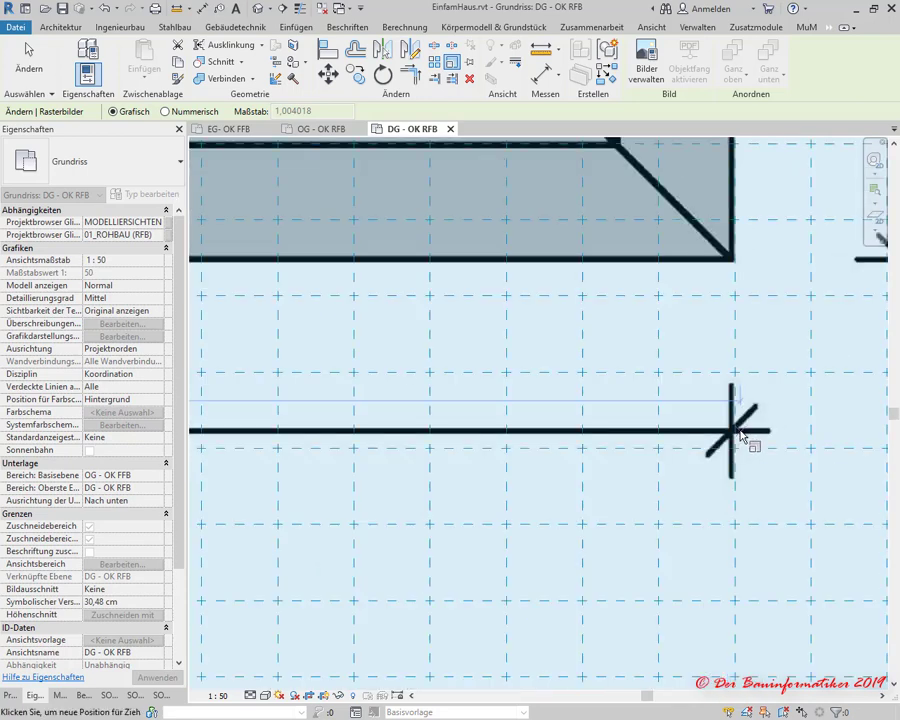
scroll(740, 433, "down", 3)
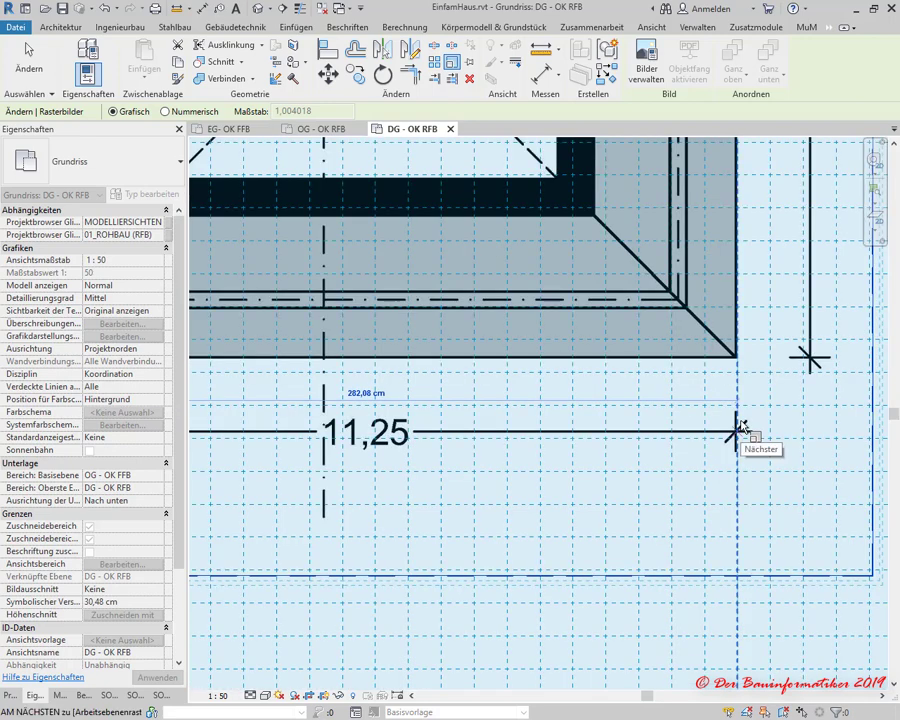
type("1125")
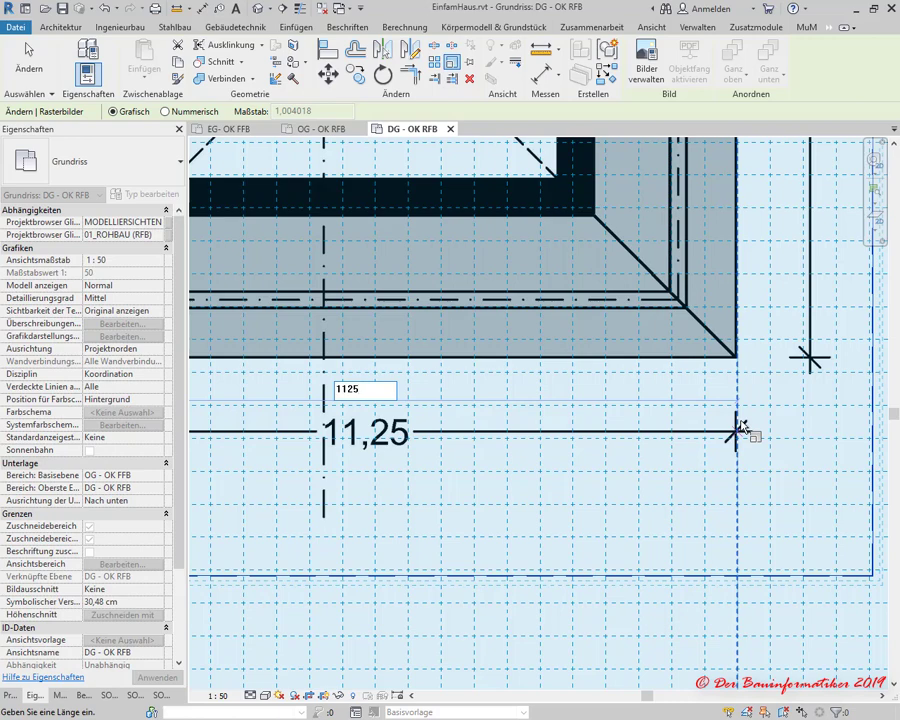
key("Return")
Drag the PDF plan so its wall corner lands near the project origin.
scroll(733, 510, "down", 5)
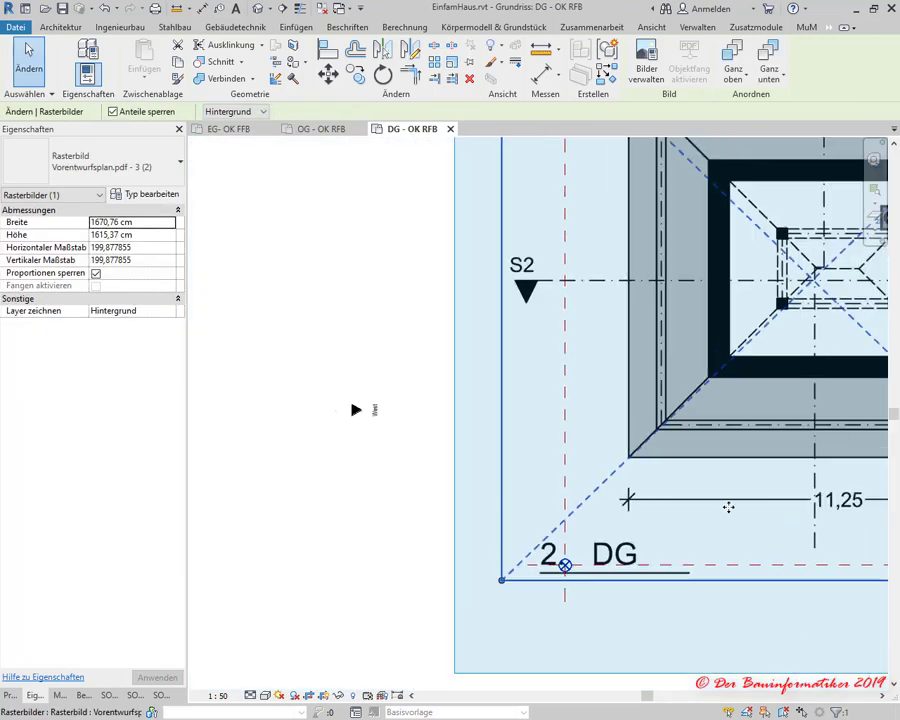
scroll(681, 485, "down", 3)
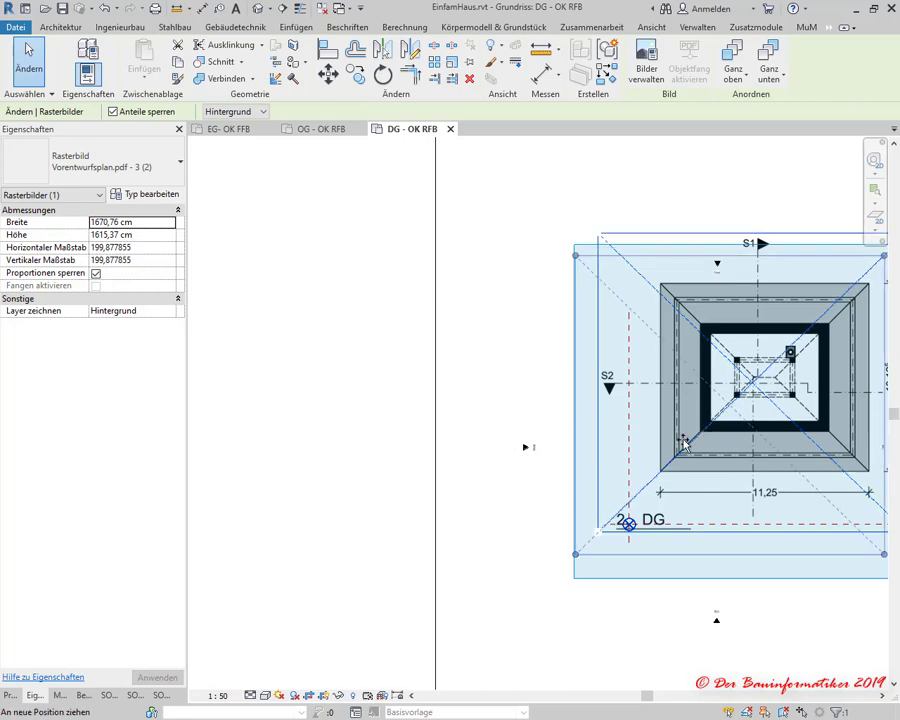
left_click_drag(698, 447, 618, 541)
scroll(618, 541, "up", 2)
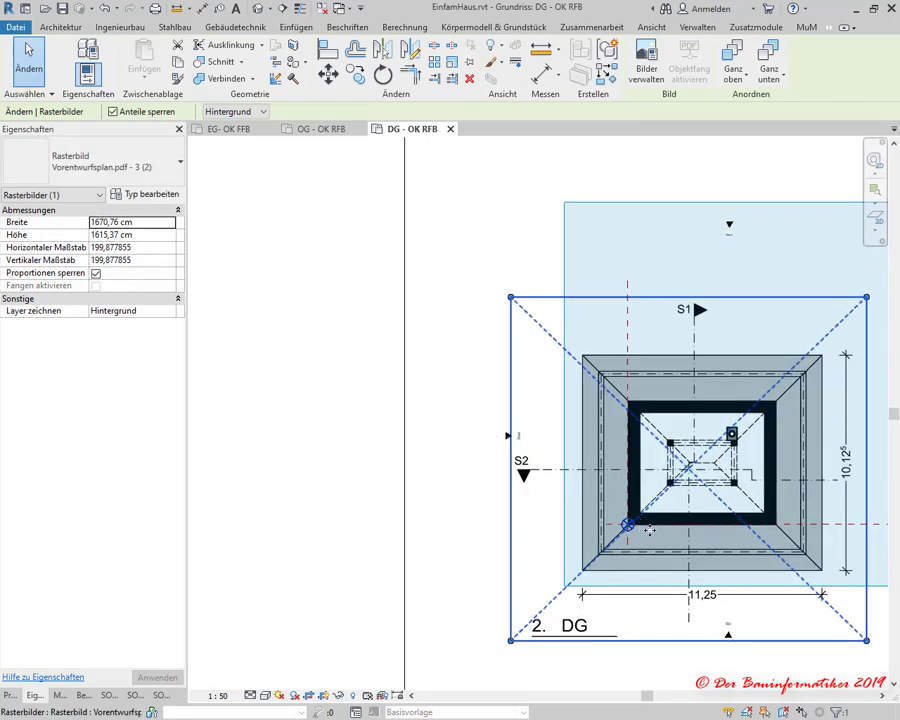
scroll(640, 535, "up", 4)
left_click_drag(623, 537, 661, 460)
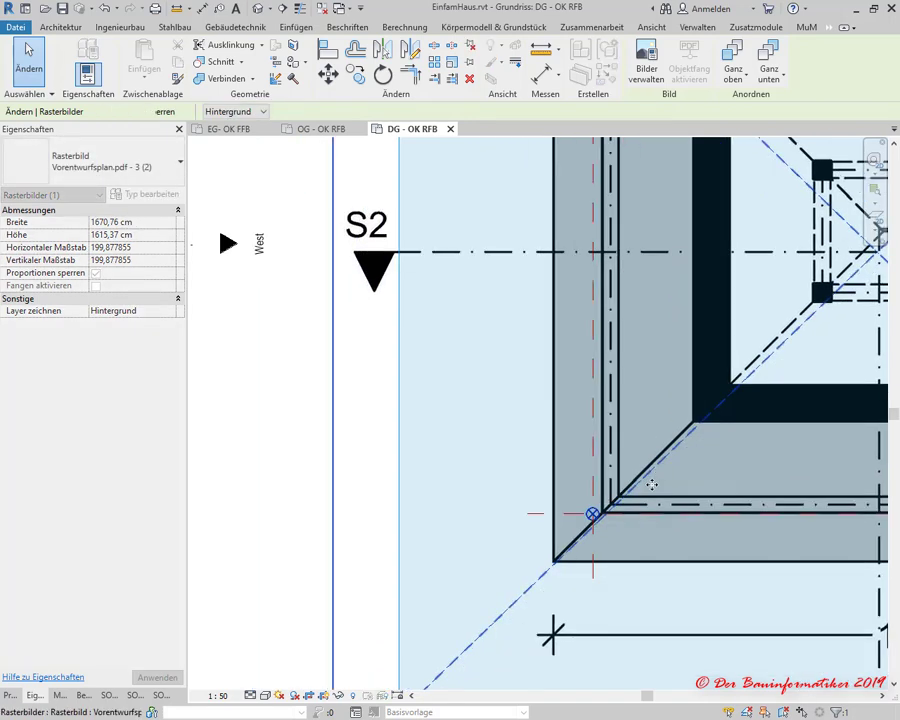
scroll(569, 496, "up", 5)
scroll(540, 645, "up", 2)
scroll(542, 655, "up", 2)
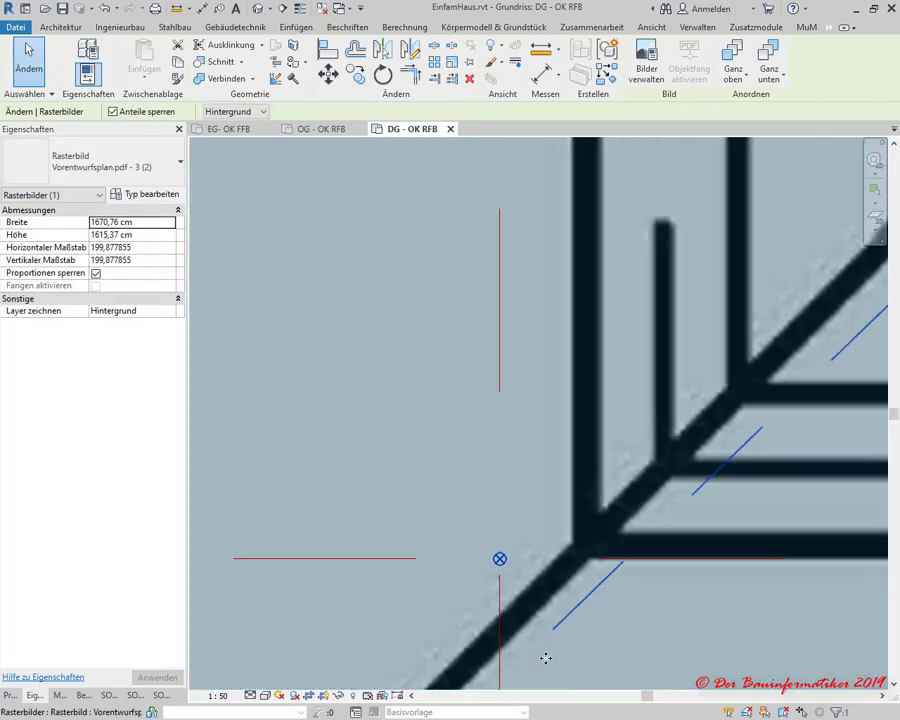
scroll(572, 603, "up", 2)
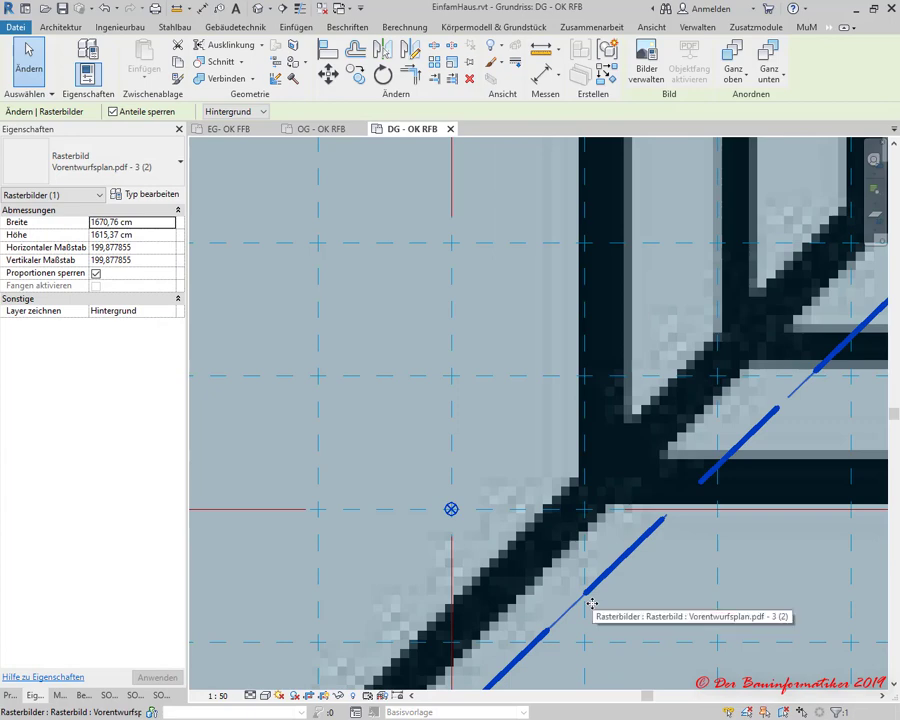
Nudge the plan with arrow keys until the wall corner meets the red crosshair.
key("Left")
key("Left")
key("Left")
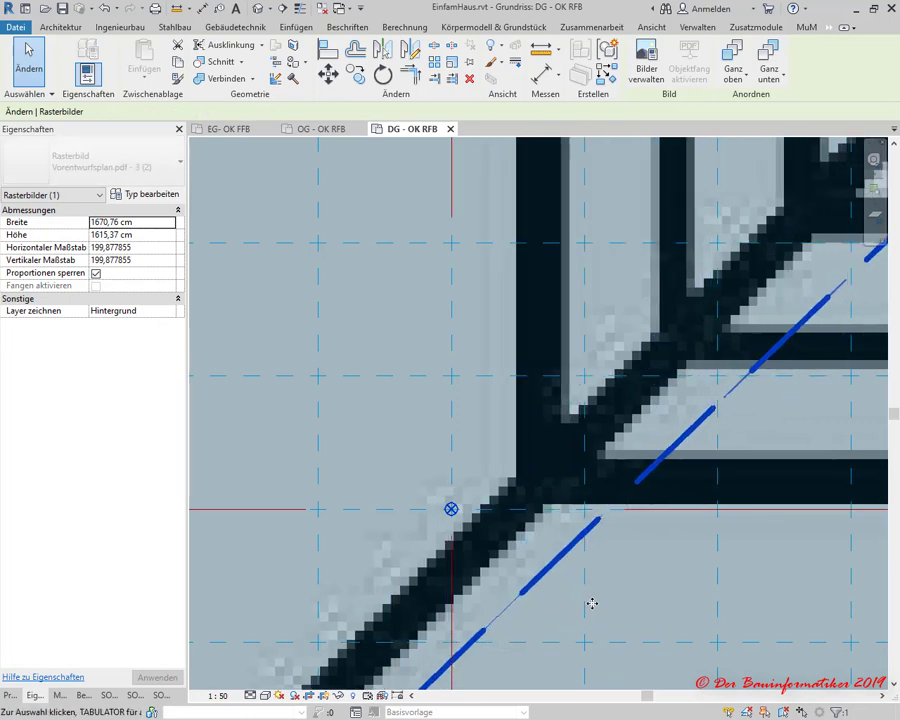
key("Left")
key("Left")
key("Left")
key("Left")
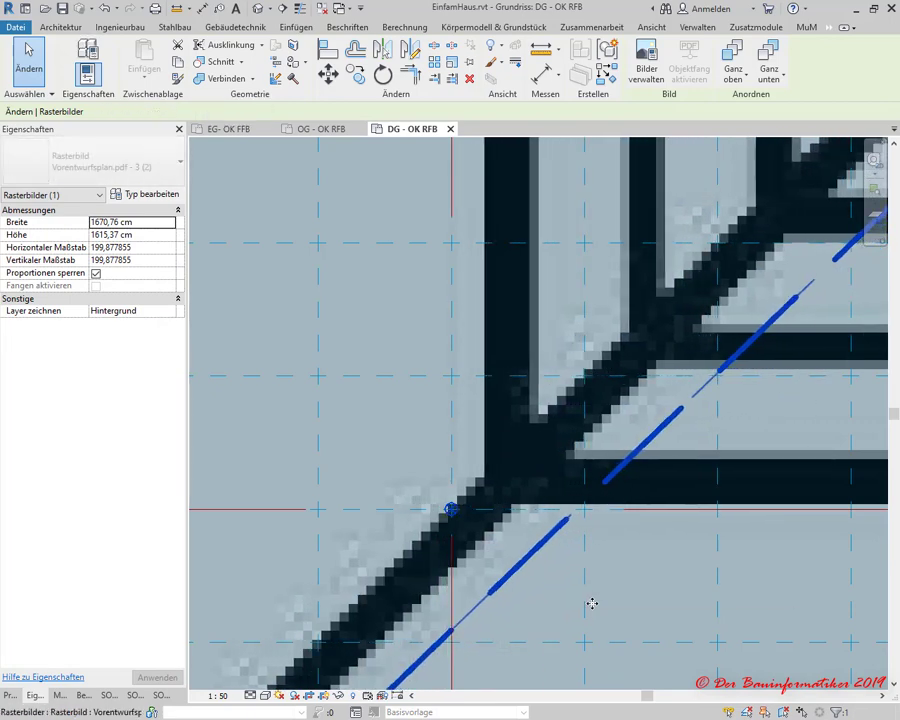
key("Left")
key("Left")
key("Left")
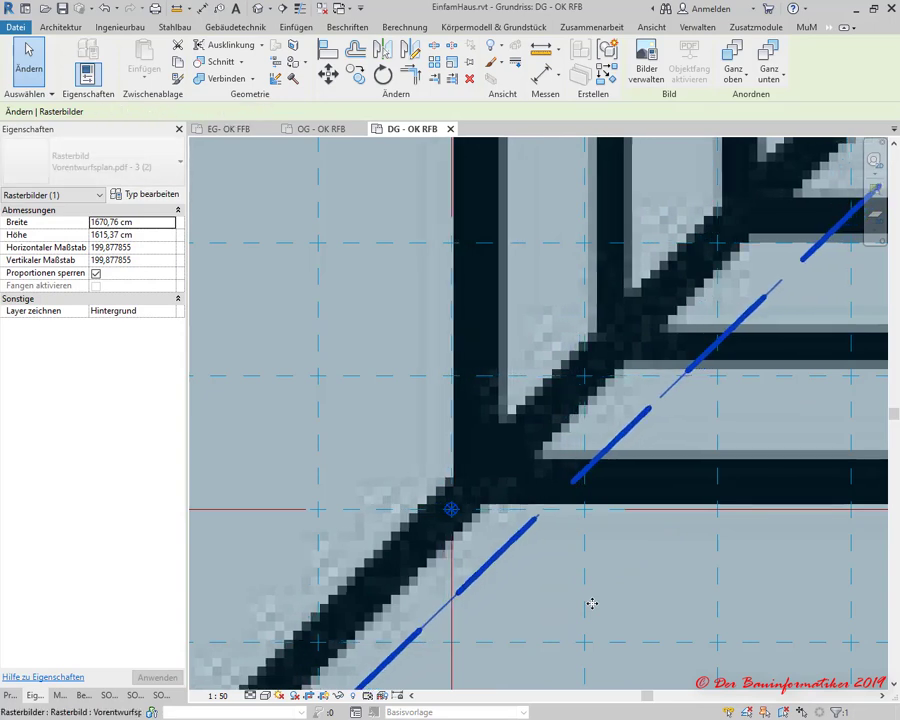
key("Left")
key("Left")
key("Down")
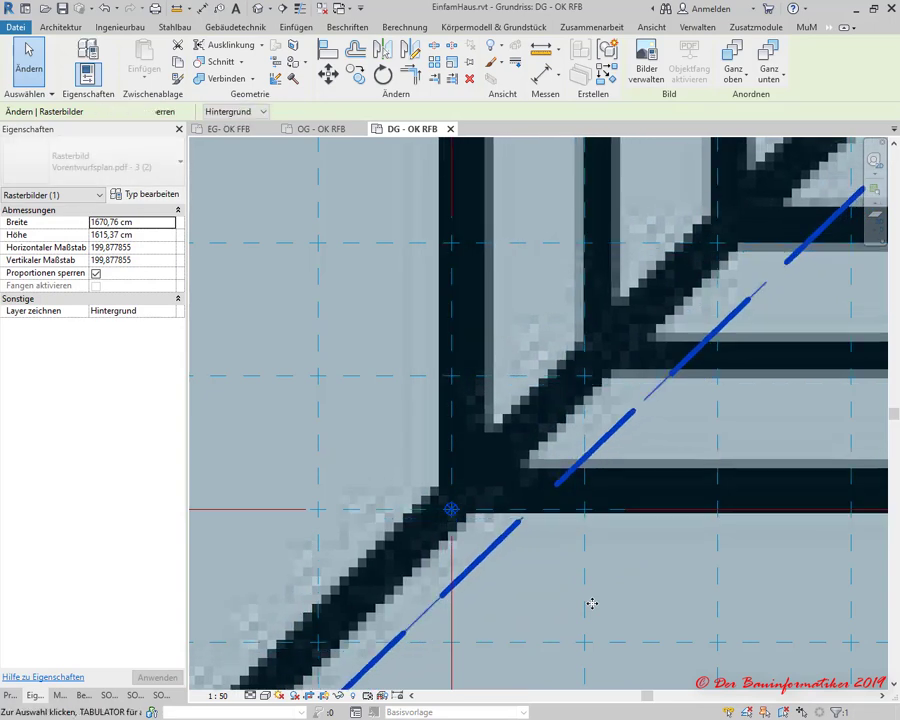
key("Down")
key("Right")
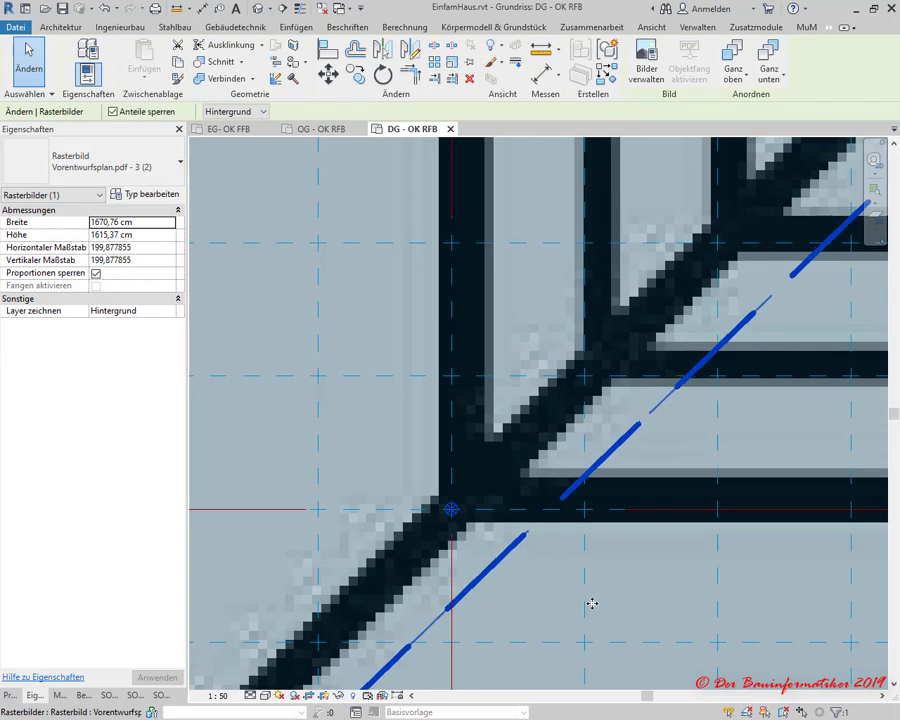
key("Left")
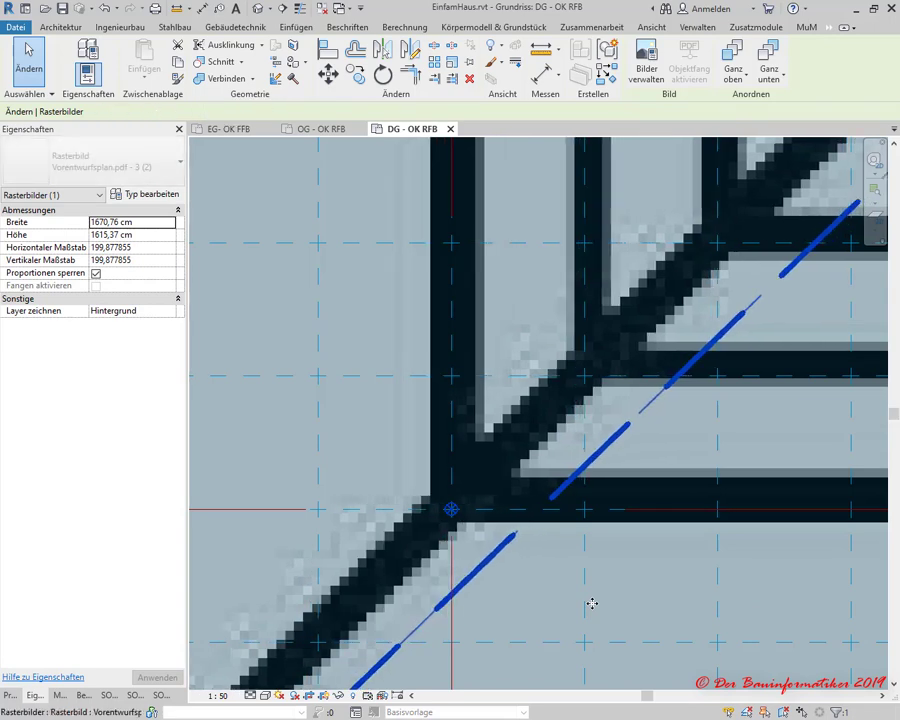
key("Down")
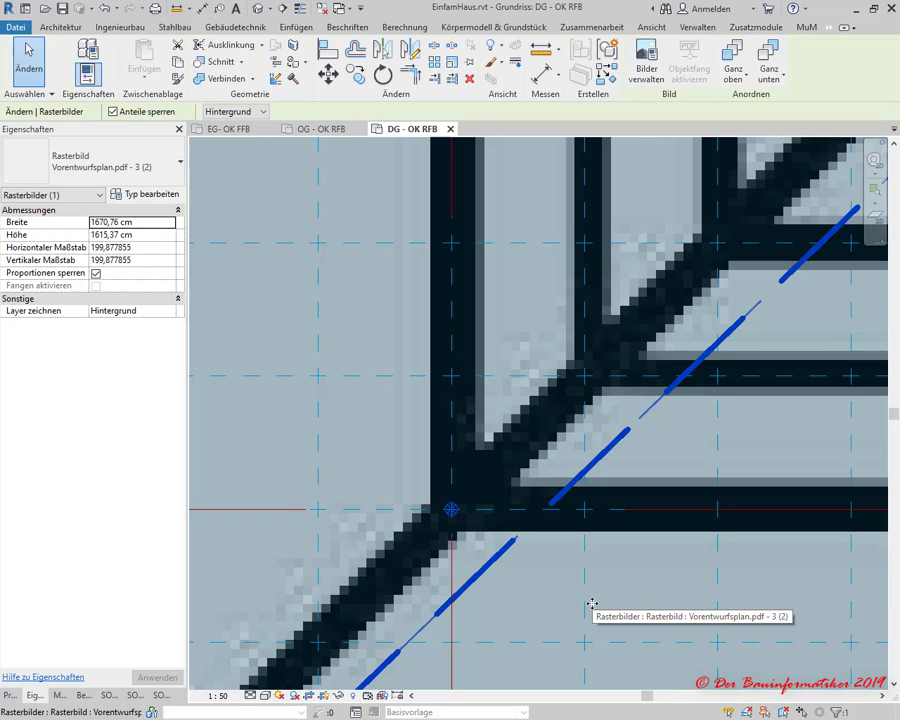
scroll(464, 380, "down", 3)
scroll(490, 440, "down", 3)
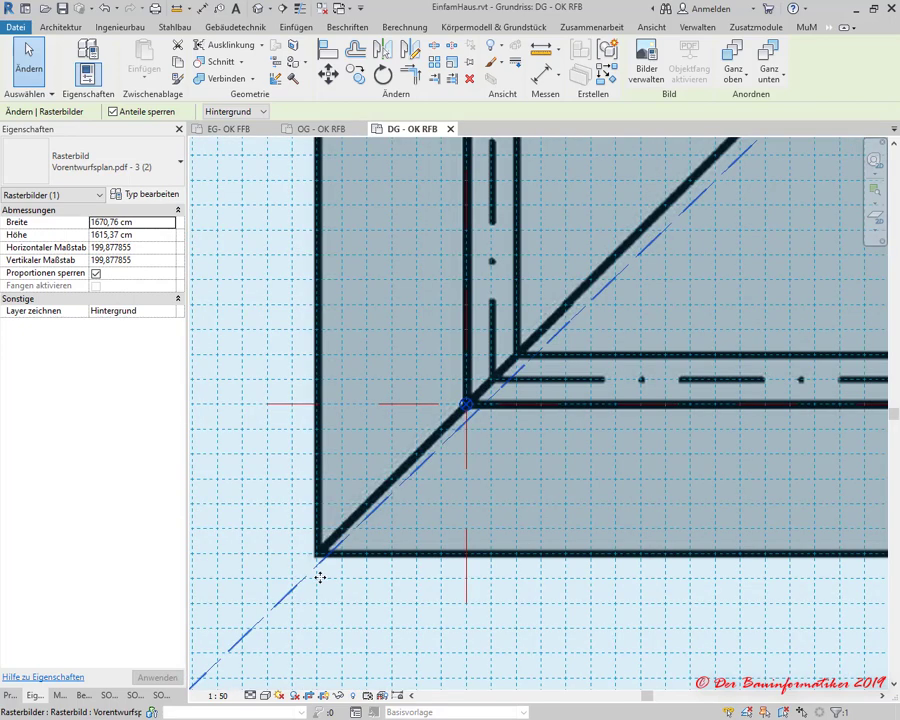
scroll(320, 577, "up", 3)
scroll(321, 572, "up", 3)
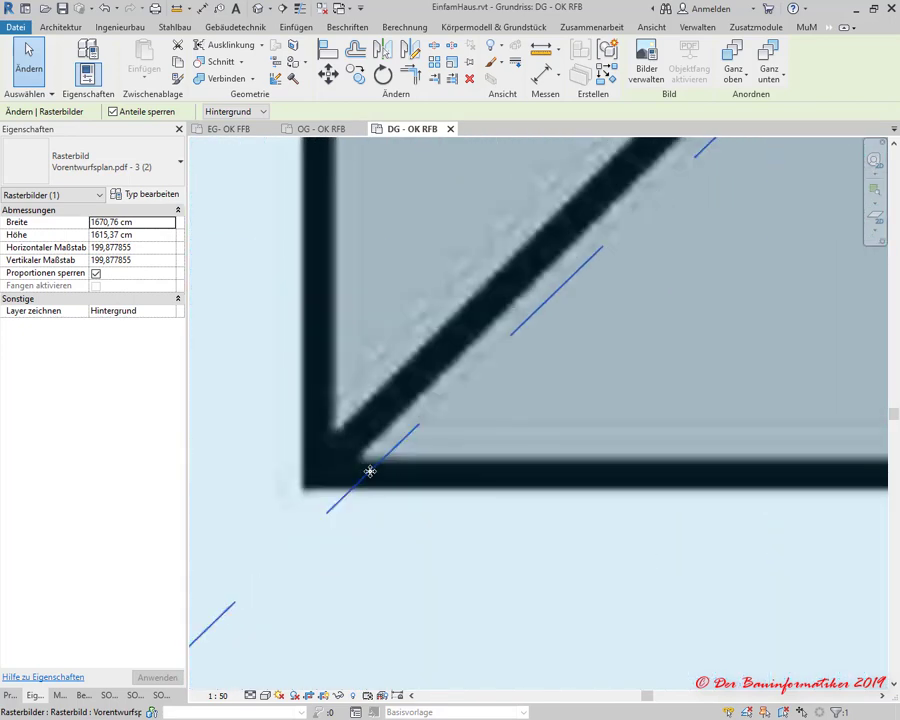
scroll(370, 471, "down", 3)
scroll(382, 466, "down", 3)
scroll(382, 466, "up", 3)
scroll(494, 400, "up", 2)
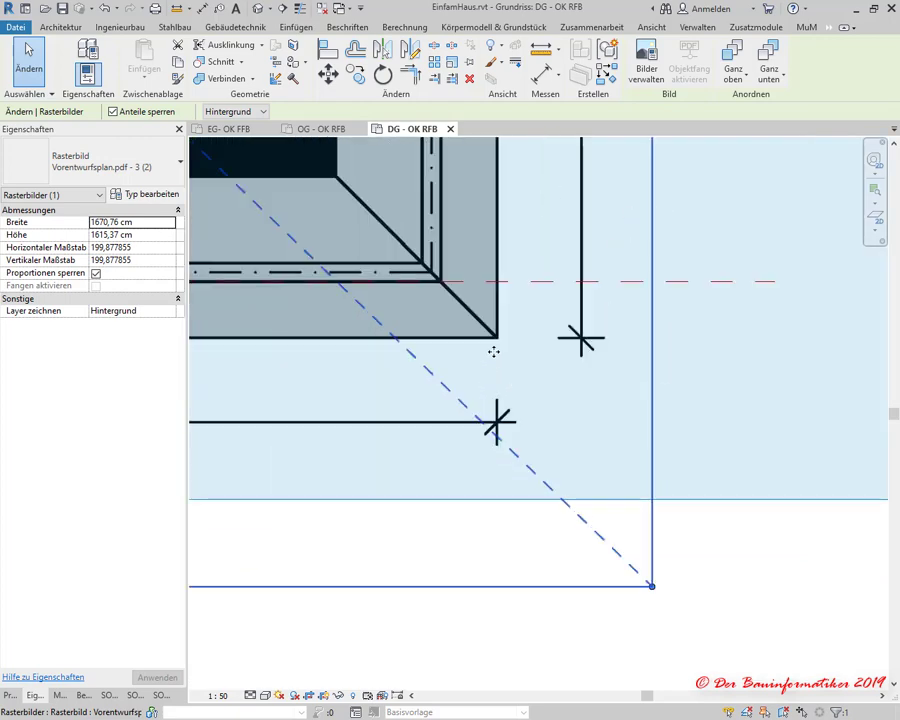
scroll(494, 351, "up", 3)
scroll(560, 350, "up", 2)
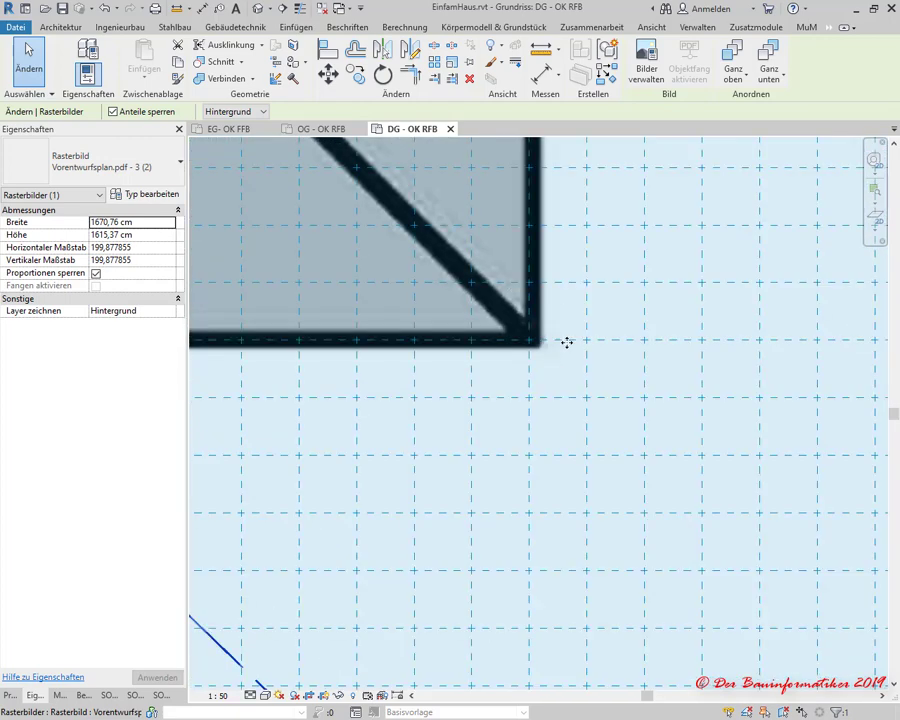
scroll(566, 342, "down", 2)
scroll(683, 362, "down", 2)
scroll(687, 372, "down", 3)
scroll(533, 187, "up", 2)
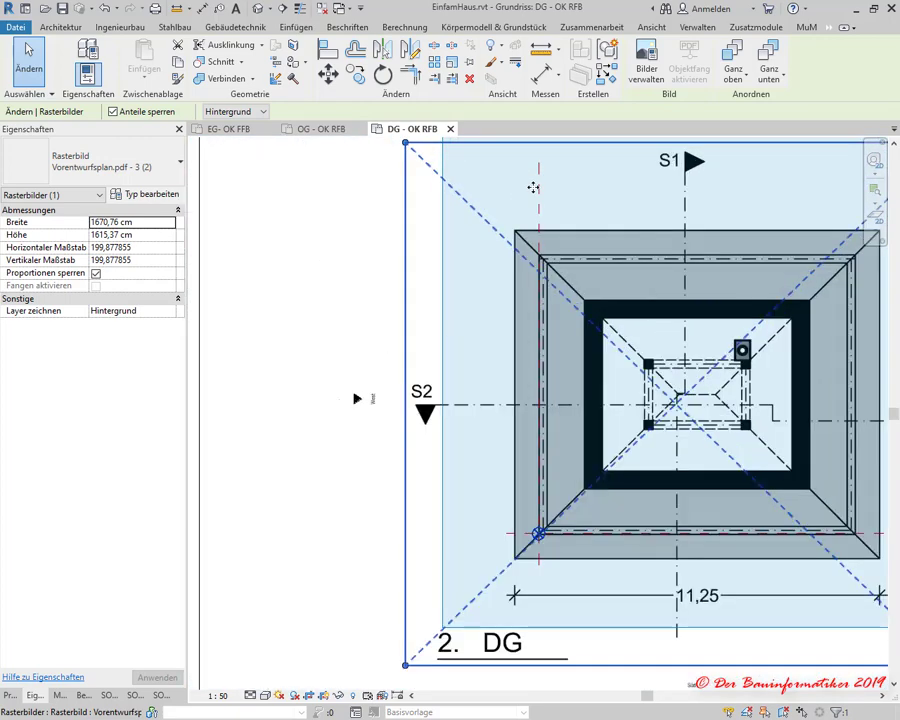
scroll(524, 252, "up", 3)
scroll(522, 250, "up", 2)
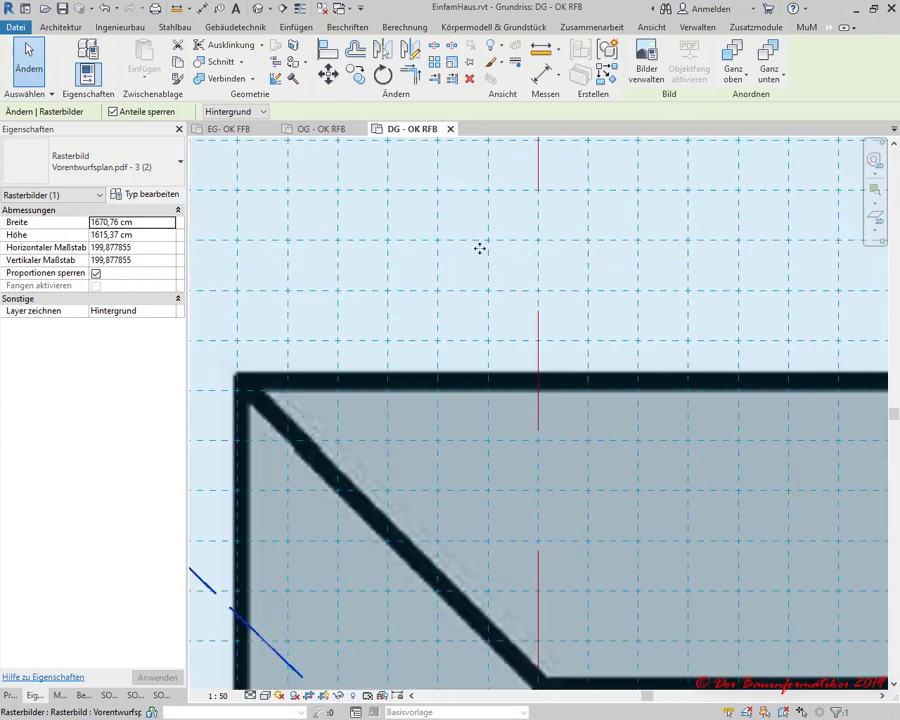
scroll(340, 242, "down", 2)
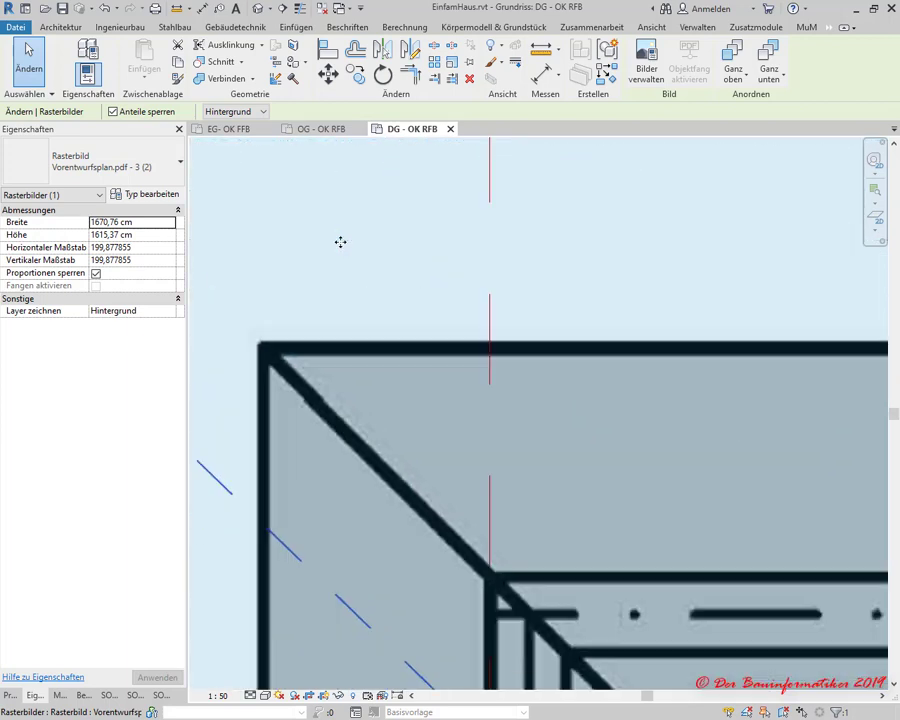
scroll(338, 240, "down", 2)
scroll(298, 250, "down", 2)
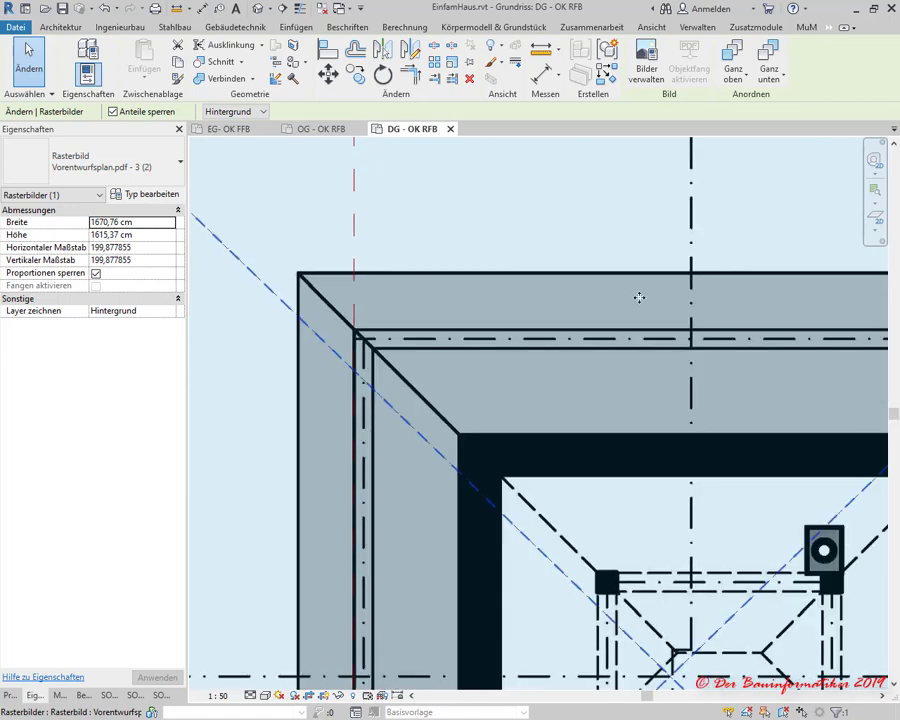
scroll(700, 300, "down", 2)
middle_click_drag(722, 314, 616, 313)
scroll(616, 313, "up", 2)
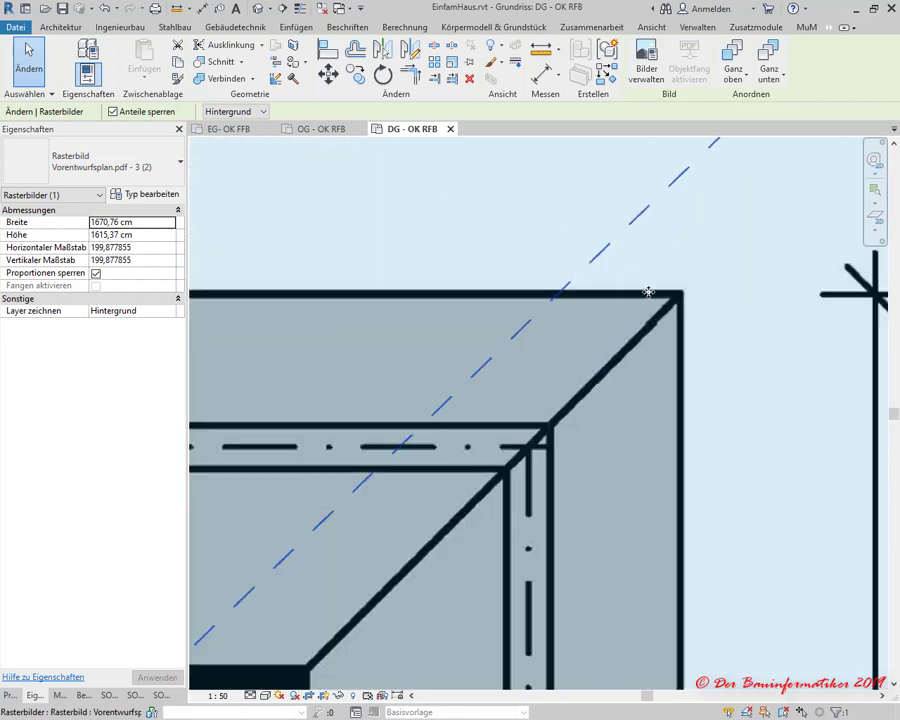
scroll(700, 285, "up", 2)
scroll(719, 283, "down", 2)
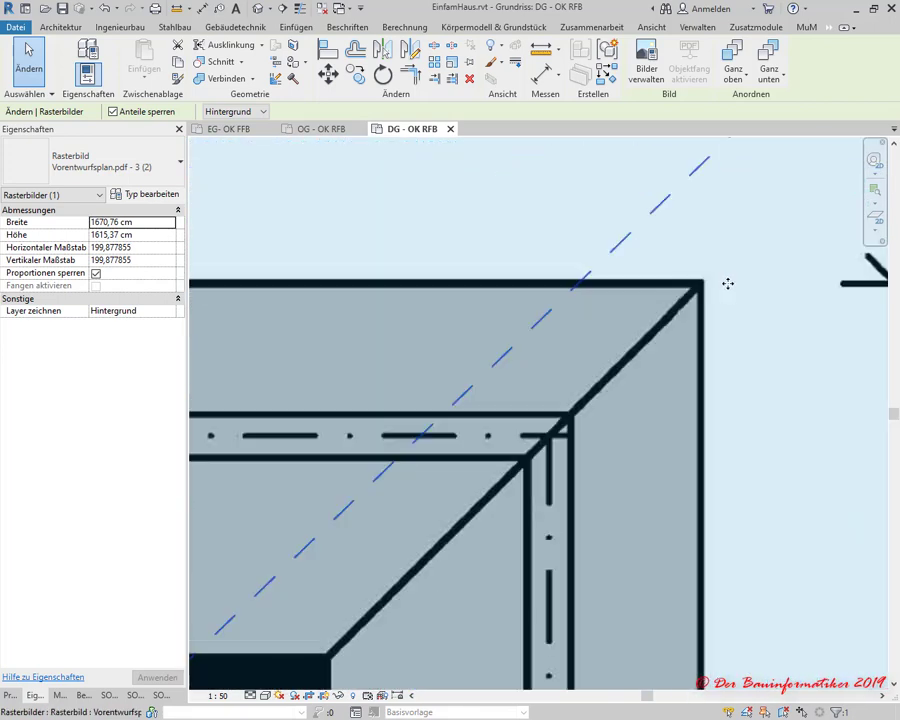
scroll(719, 283, "down", 2)
scroll(226, 328, "down", 2)
middle_click_drag(253, 337, 514, 308)
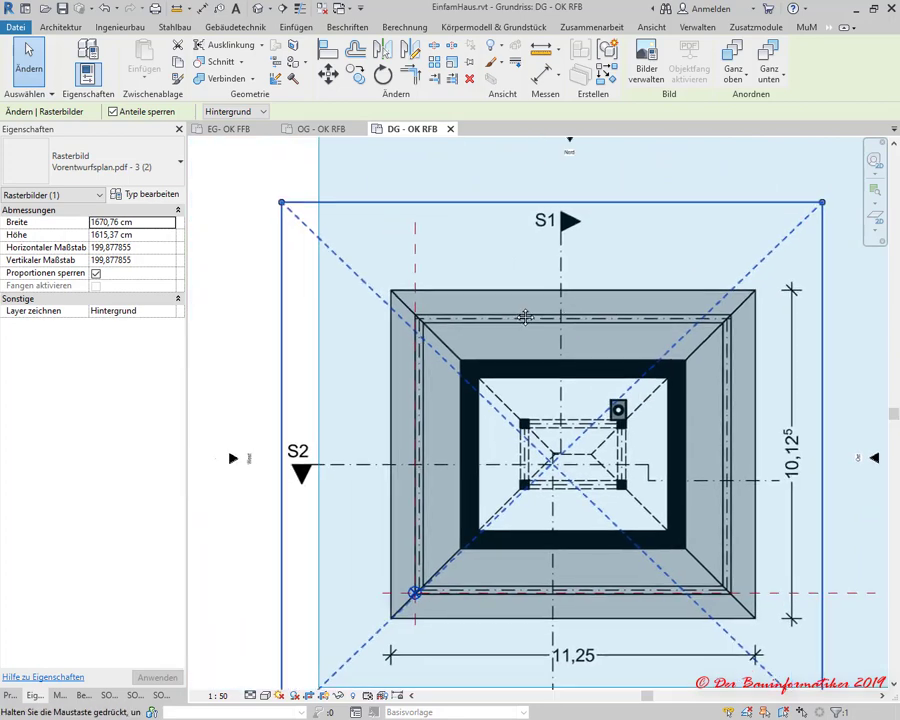
scroll(431, 501, "up", 1)
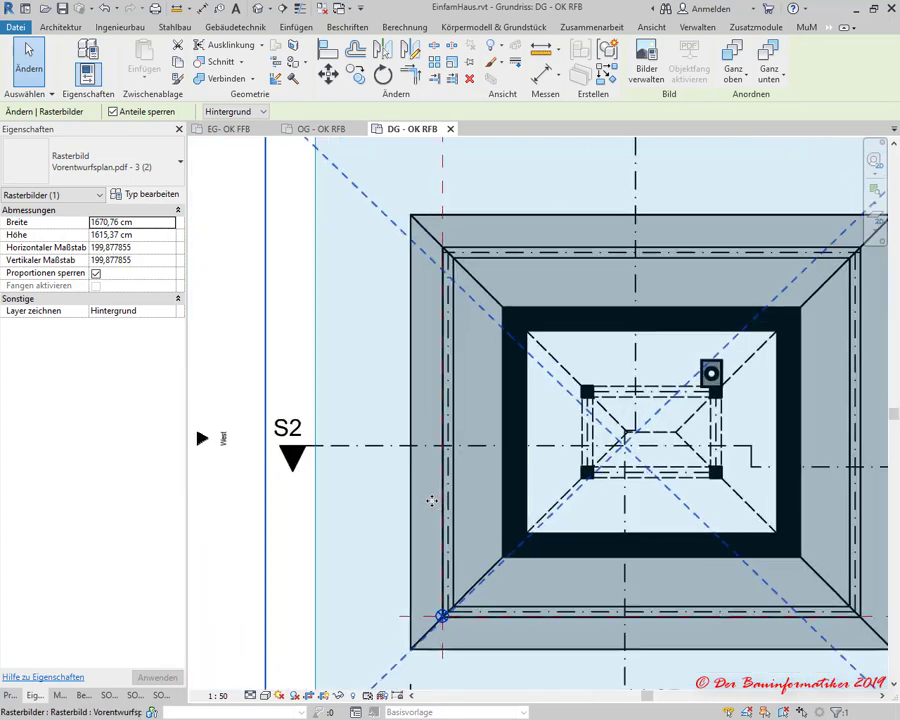
scroll(413, 662, "up", 3)
scroll(410, 650, "up", 3)
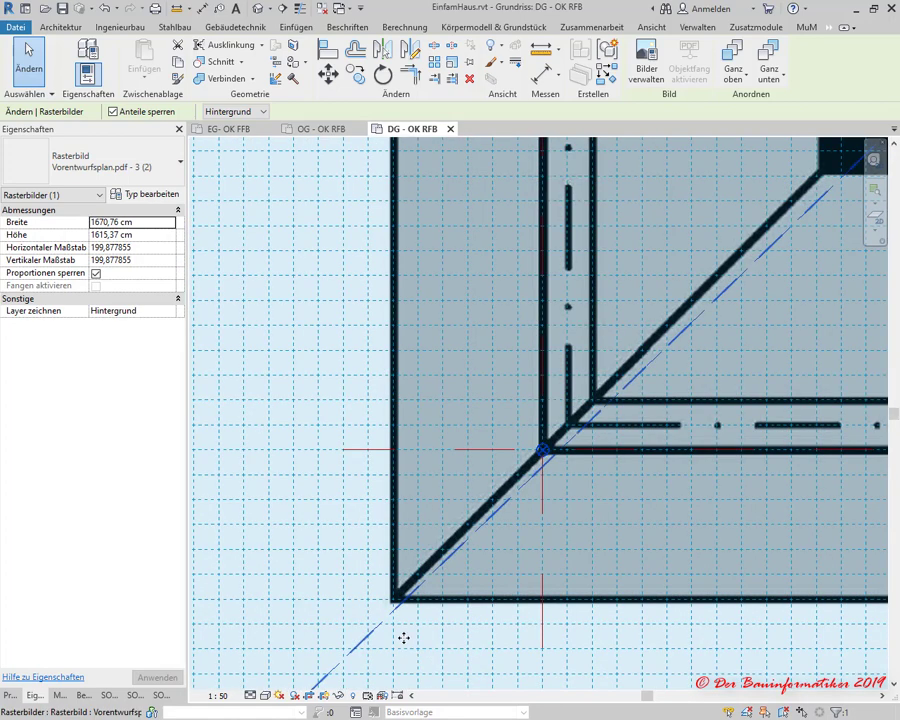
scroll(400, 632, "up", 3)
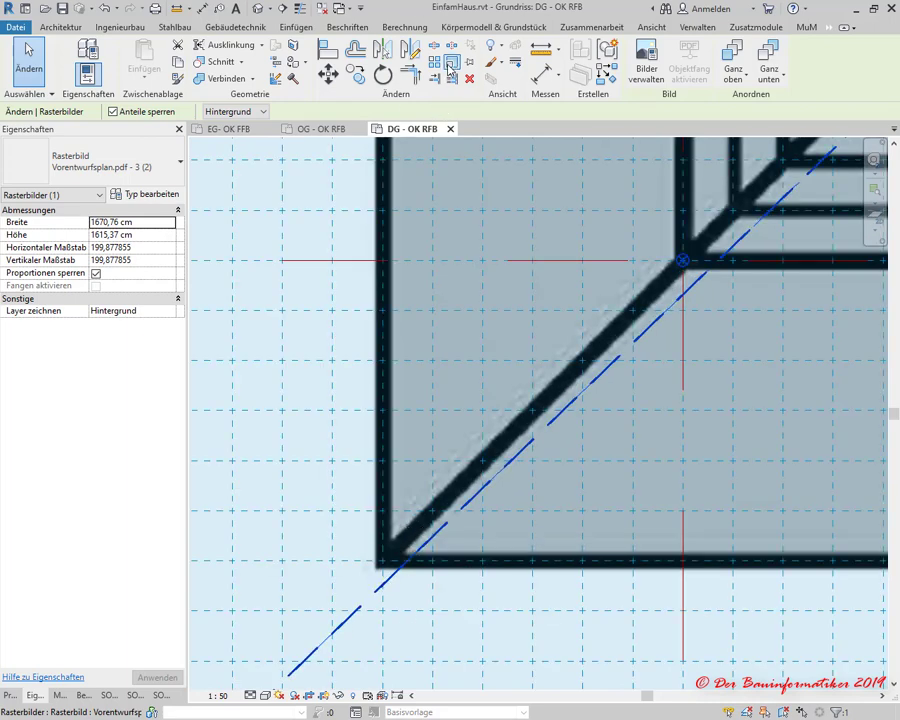
Scale the PDF plan about its wall-corner intersection to a target grid point, giving 1665,82 cm width.
key("s")
key("k")
scroll(390, 560, "up", 3)
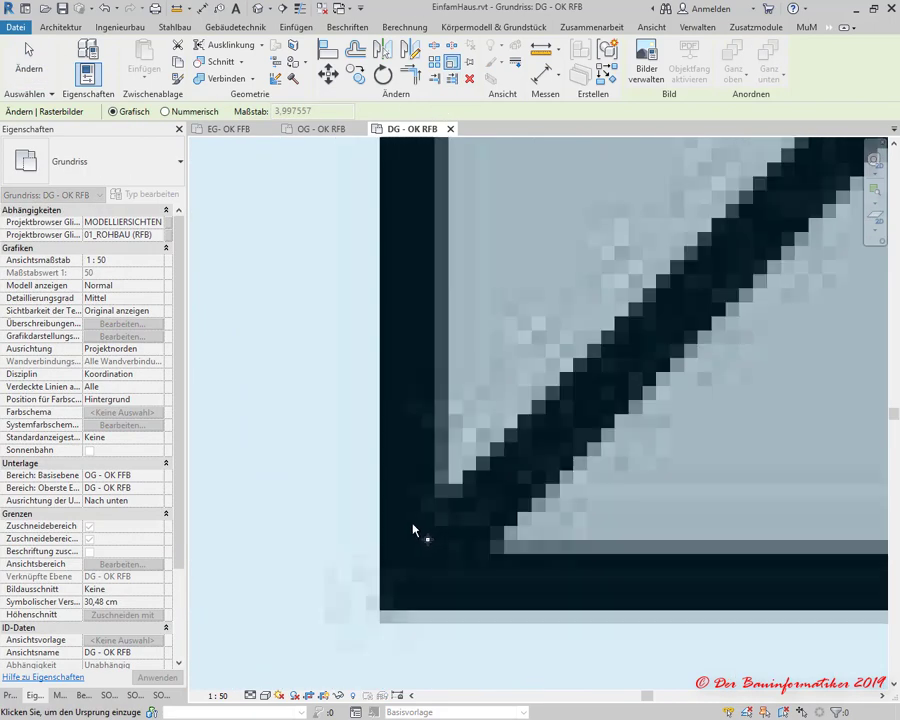
left_click(404, 587)
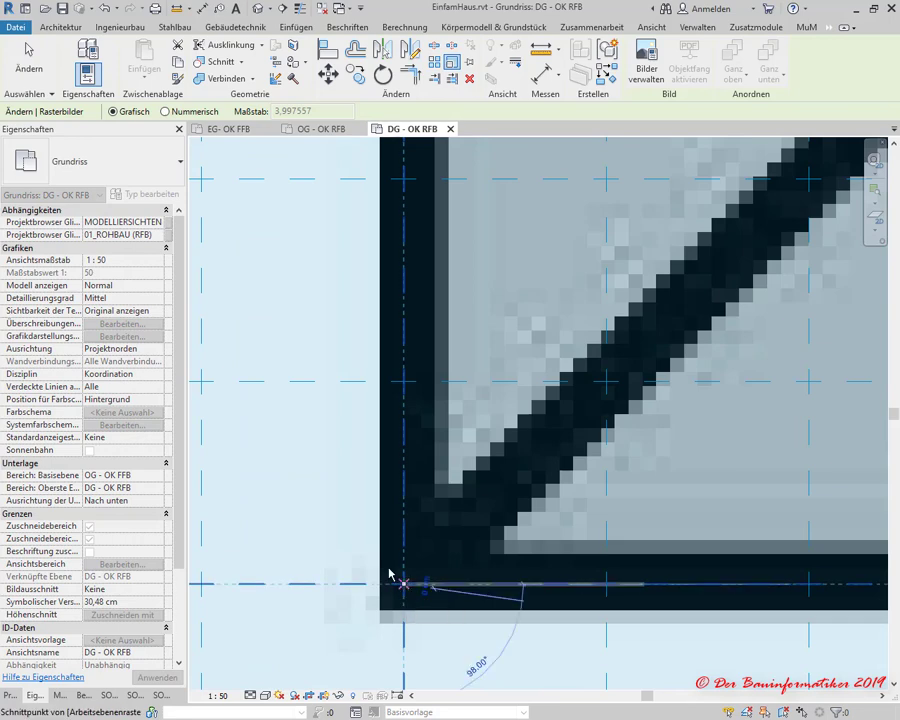
scroll(420, 480, "down", 2)
scroll(406, 476, "down", 2)
scroll(418, 480, "down", 2)
scroll(418, 482, "down", 3)
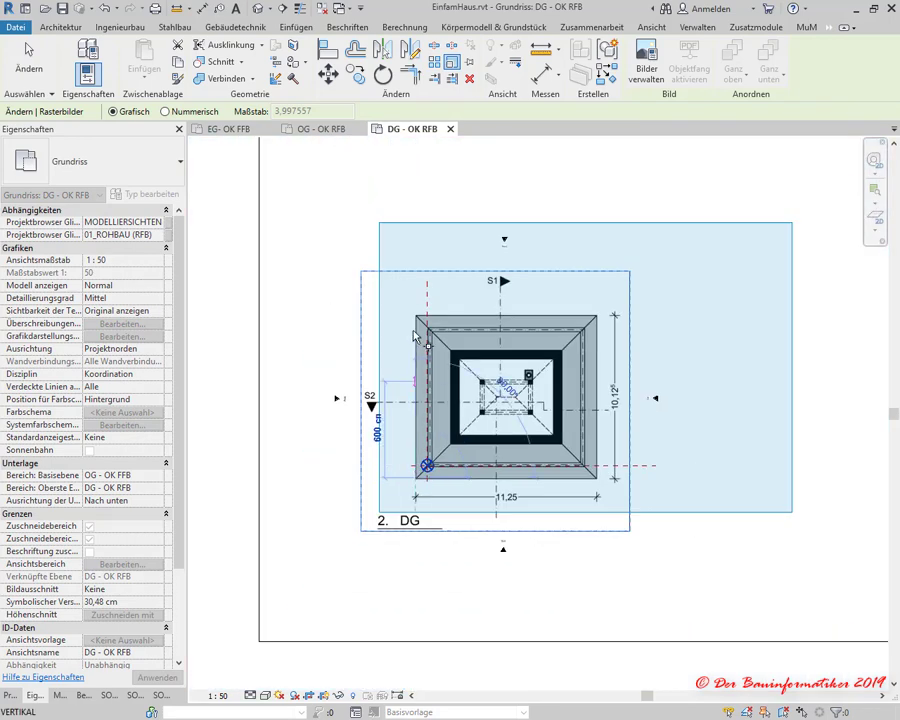
scroll(416, 334, "up", 2)
scroll(420, 354, "up", 3)
scroll(405, 423, "up", 1)
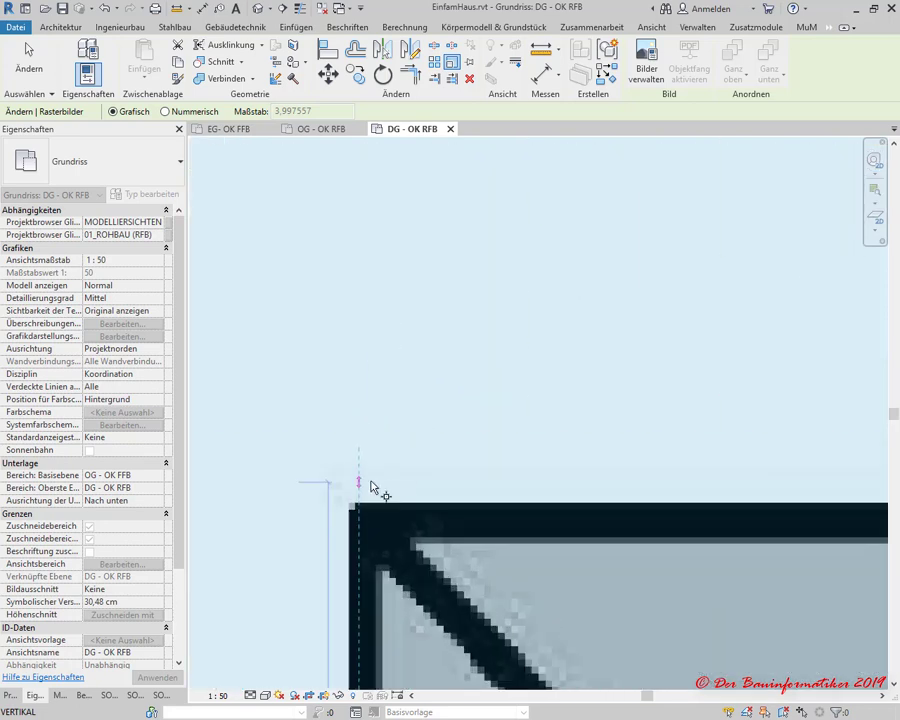
scroll(372, 518, "up", 2)
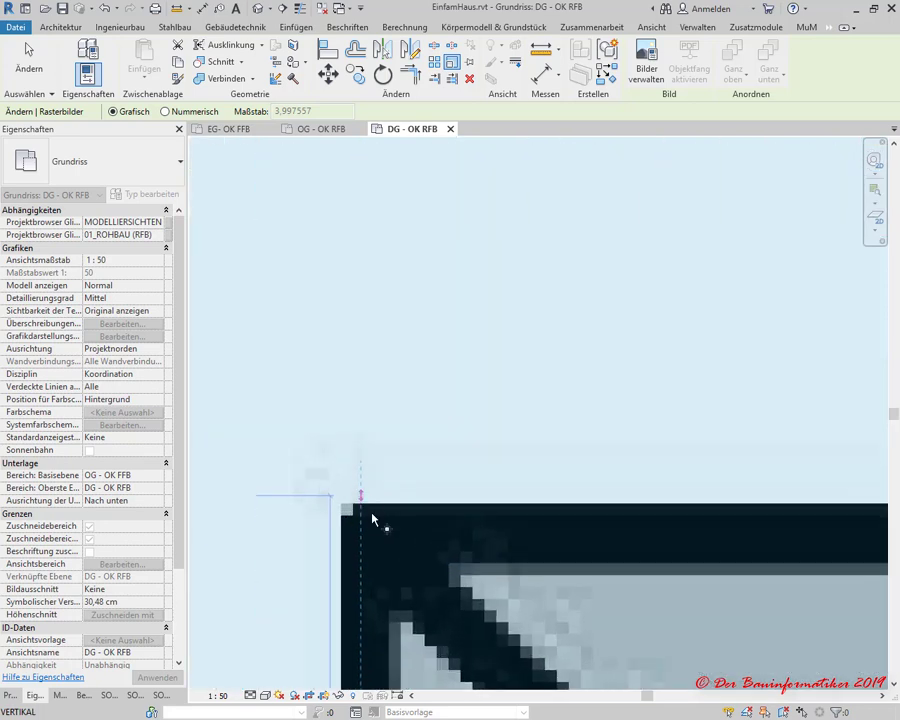
left_click(362, 566)
scroll(317, 468, "down", 2)
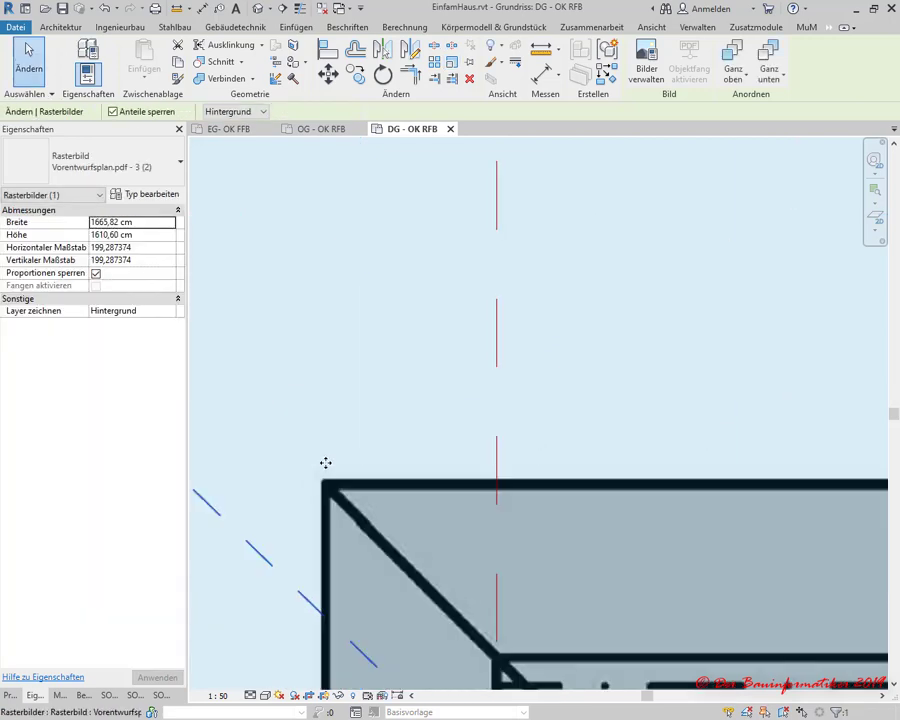
scroll(324, 460, "down", 2)
scroll(332, 460, "down", 4)
scroll(460, 594, "up", 5)
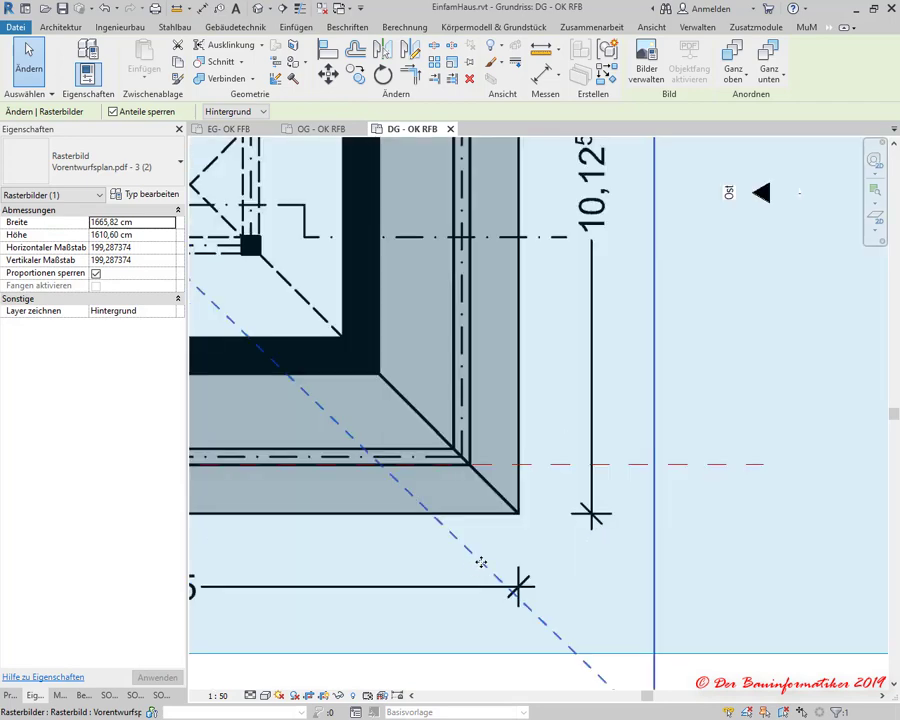
scroll(576, 446, "up", 3)
scroll(560, 440, "up", 4)
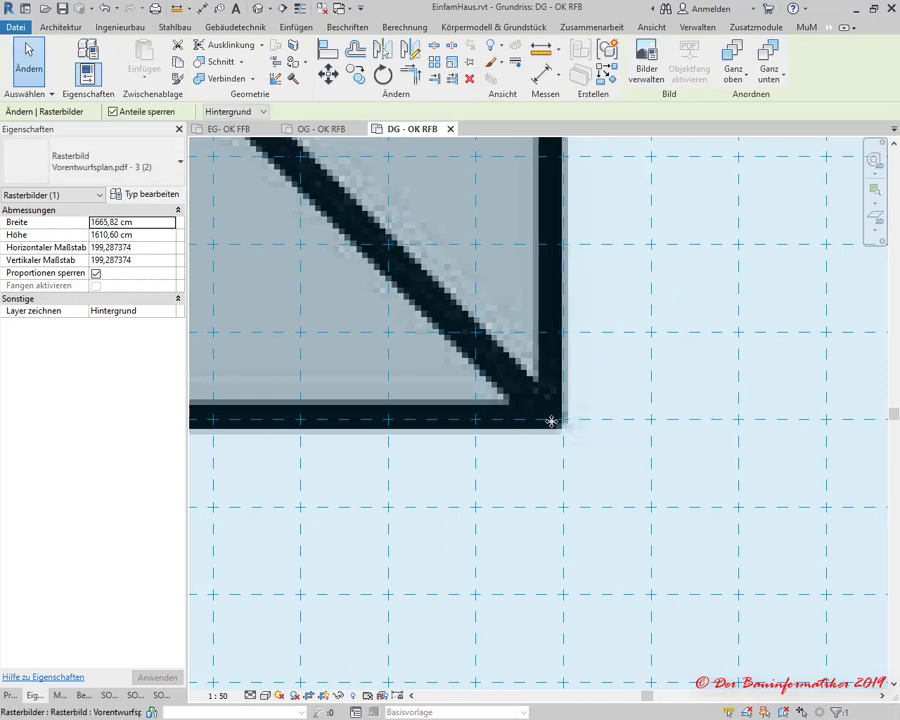
scroll(634, 501, "down", 3)
scroll(681, 498, "down", 3)
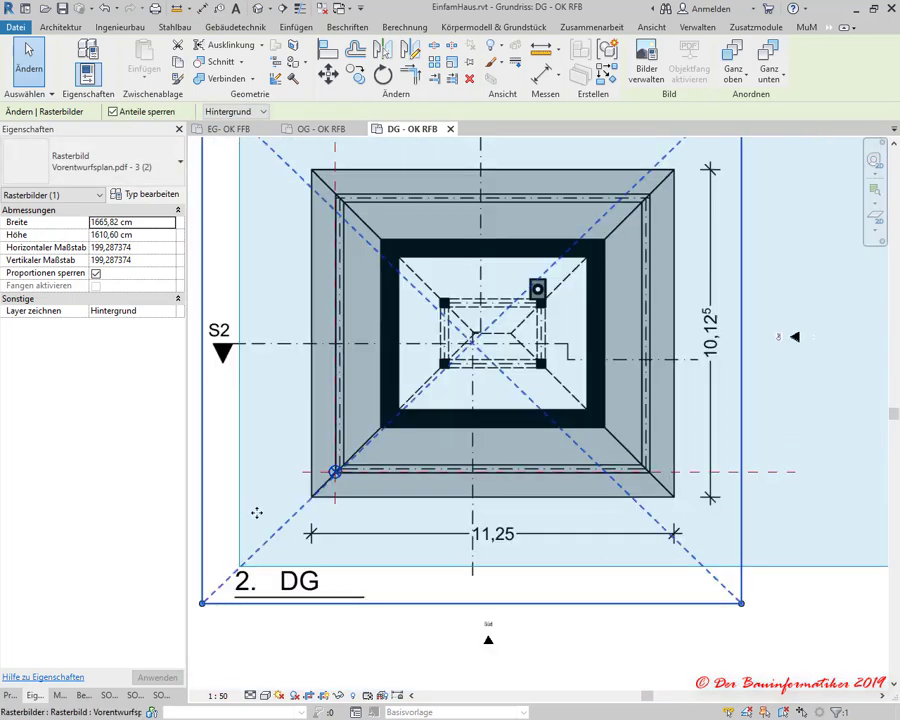
scroll(321, 478, "up", 3)
scroll(368, 420, "up", 3)
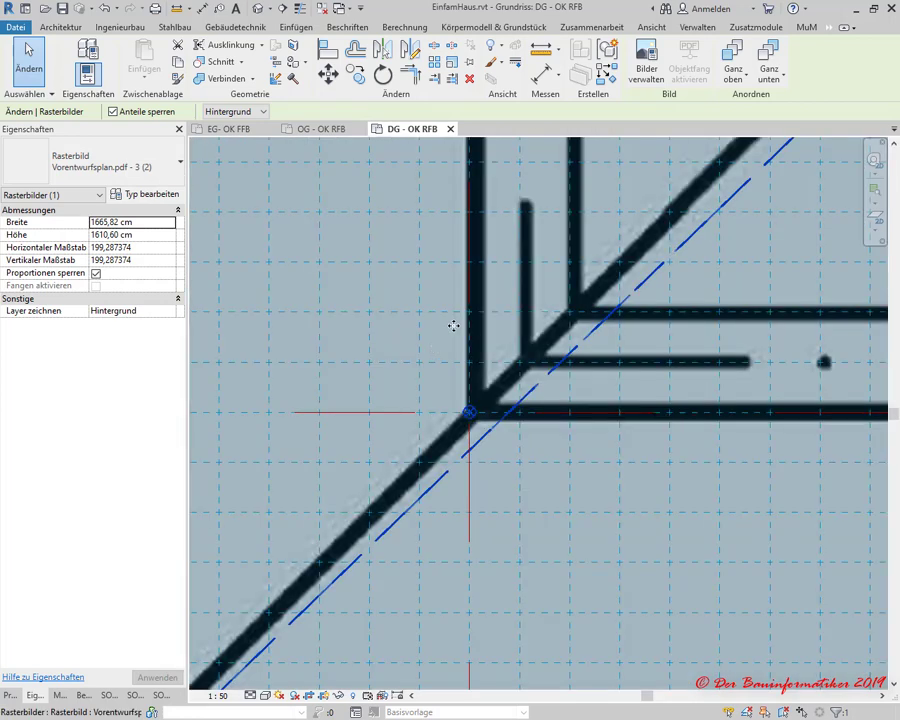
scroll(452, 325, "down", 2)
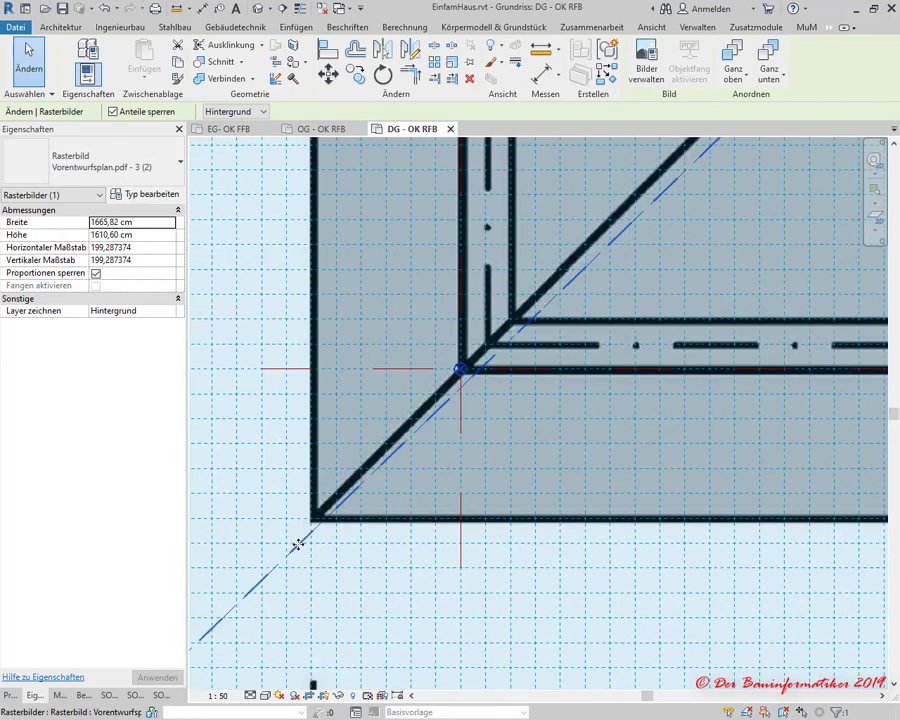
scroll(298, 542, "up", 2)
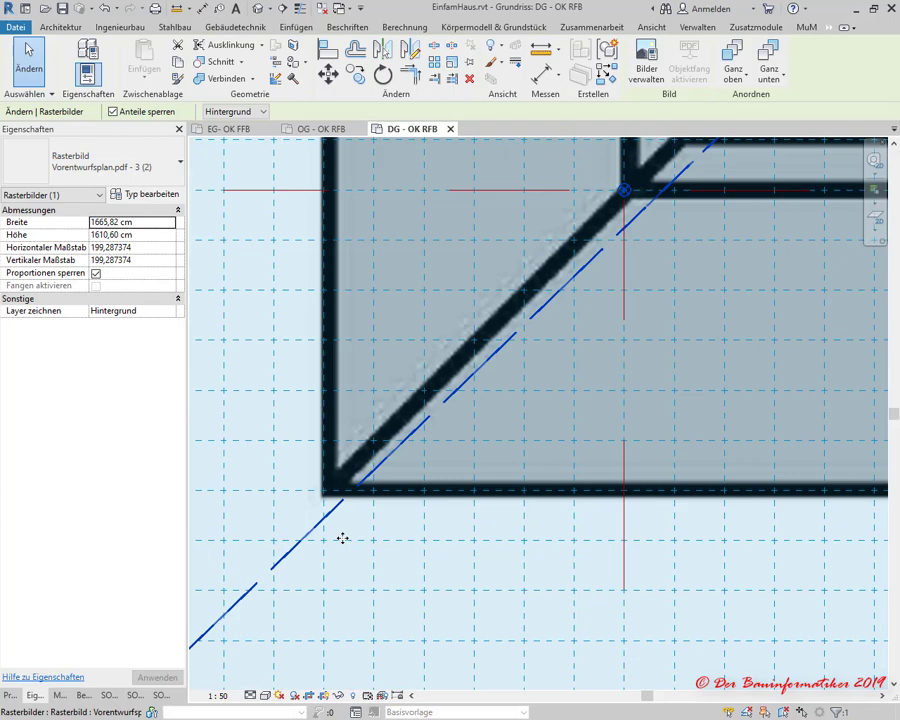
scroll(405, 512, "down", 4)
scroll(457, 220, "down", 2)
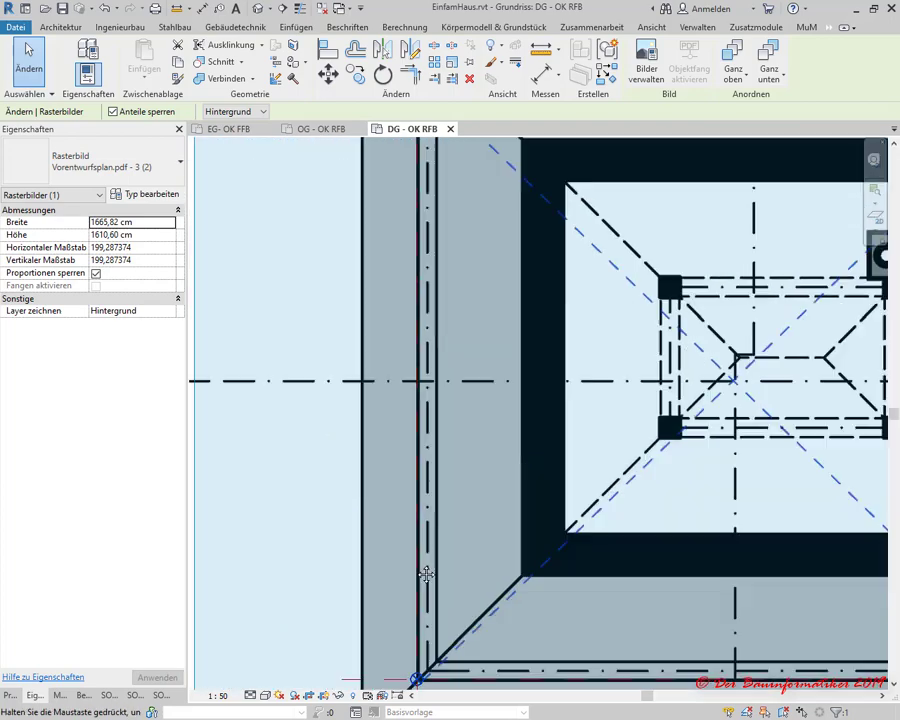
scroll(426, 384, "up", 2)
scroll(389, 399, "up", 5)
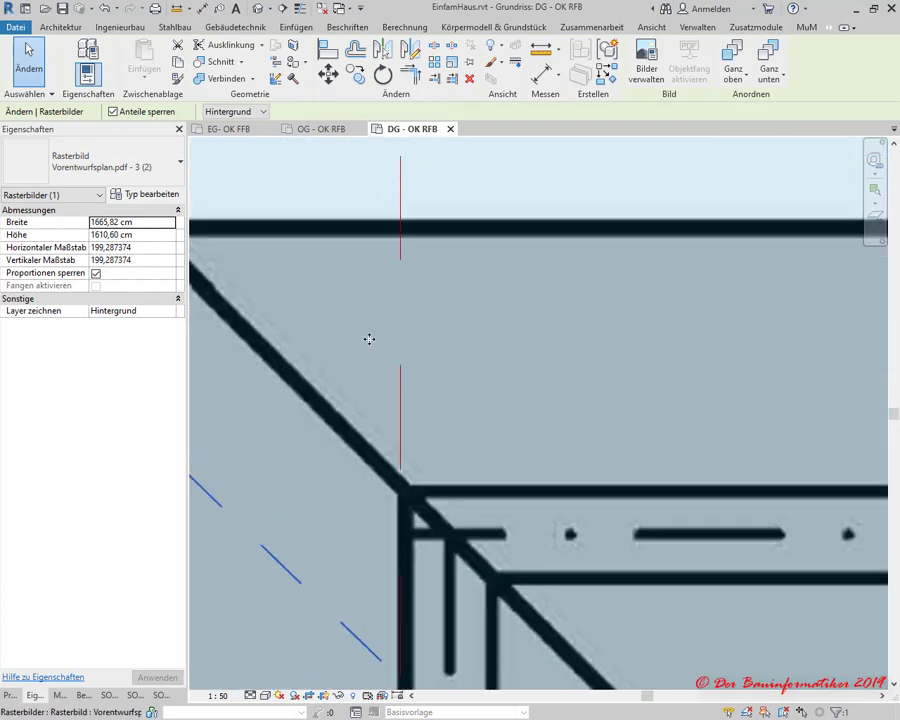
scroll(367, 337, "down", 2)
scroll(244, 260, "up", 2)
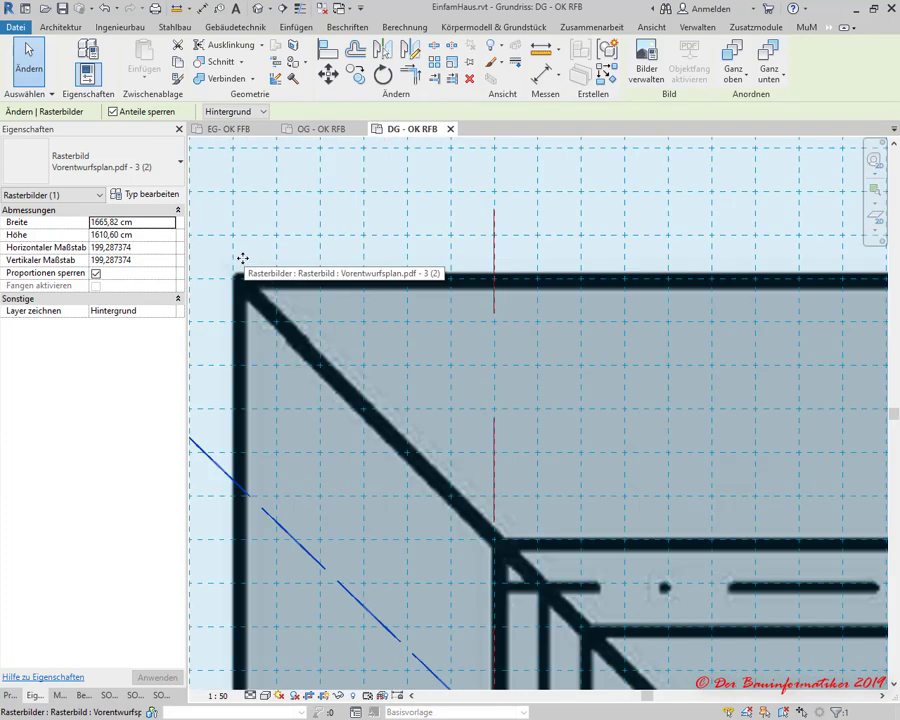
scroll(243, 256, "down", 2)
scroll(246, 254, "down", 3)
scroll(270, 265, "down", 3)
scroll(300, 278, "up", 1)
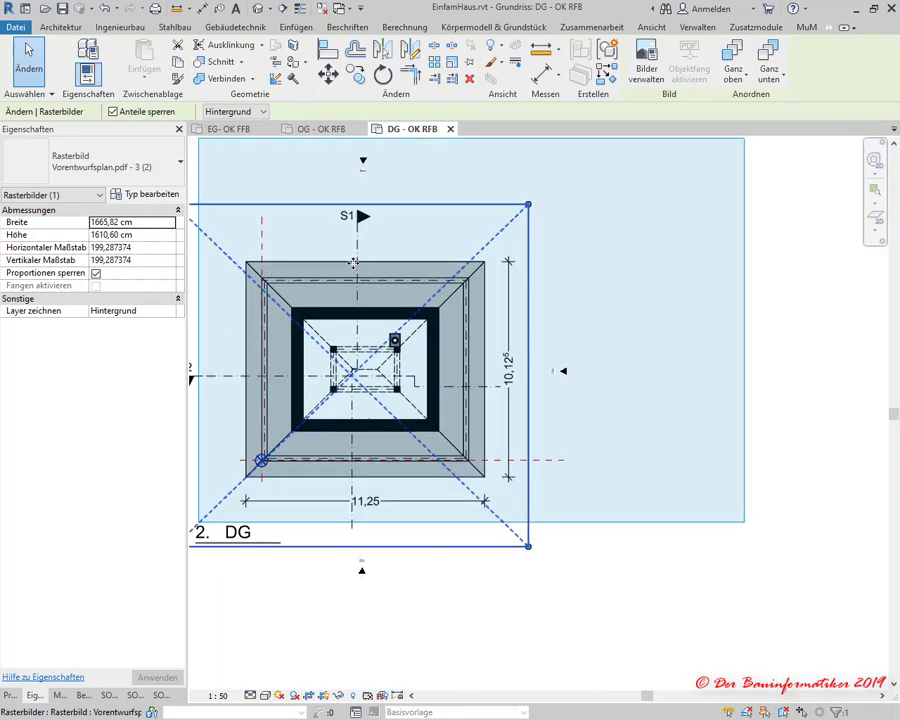
scroll(360, 290, "up", 1)
scroll(460, 320, "up", 1)
scroll(489, 333, "up", 1)
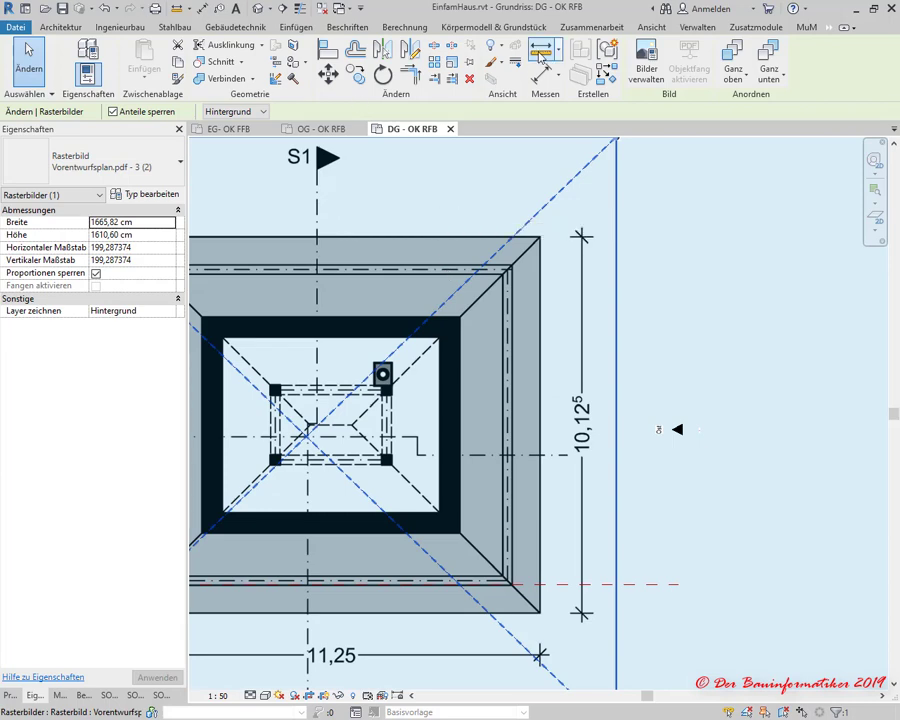
left_click(541, 47)
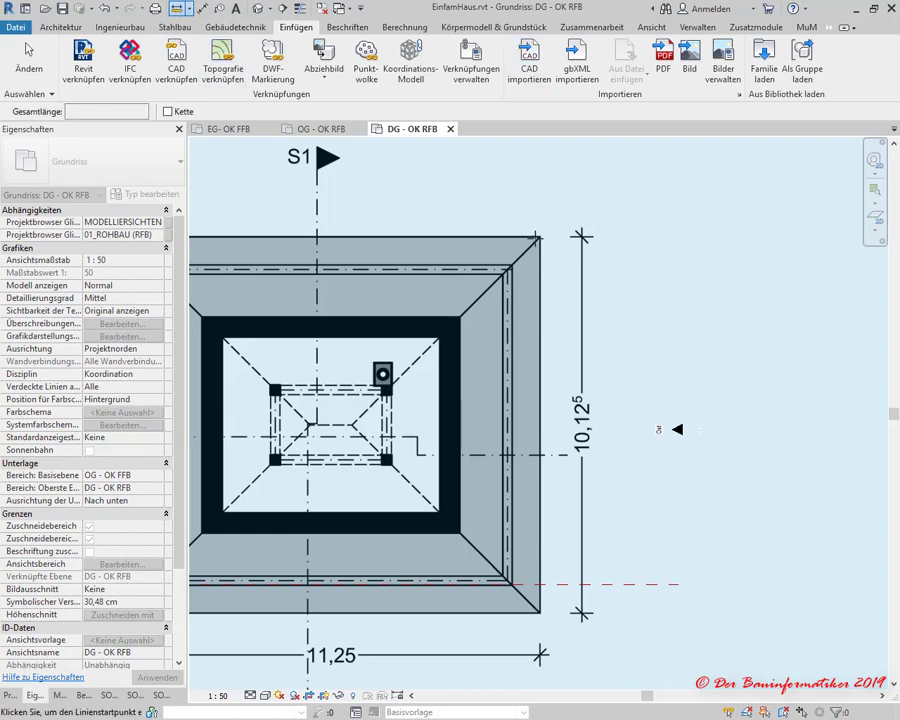
scroll(543, 235, "up", 5)
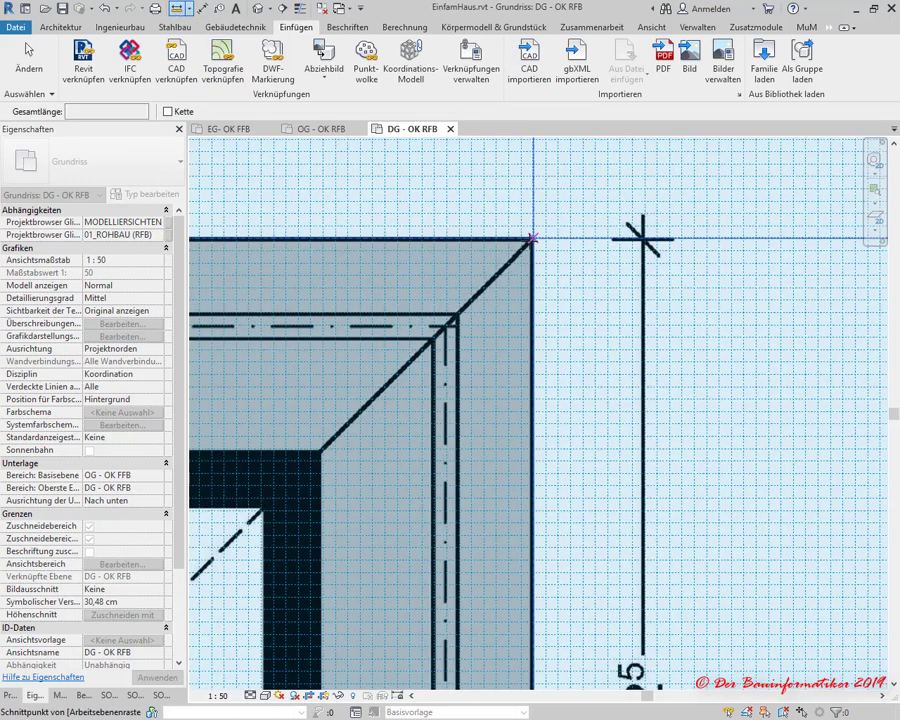
left_click(532, 238)
scroll(580, 302, "down", 3)
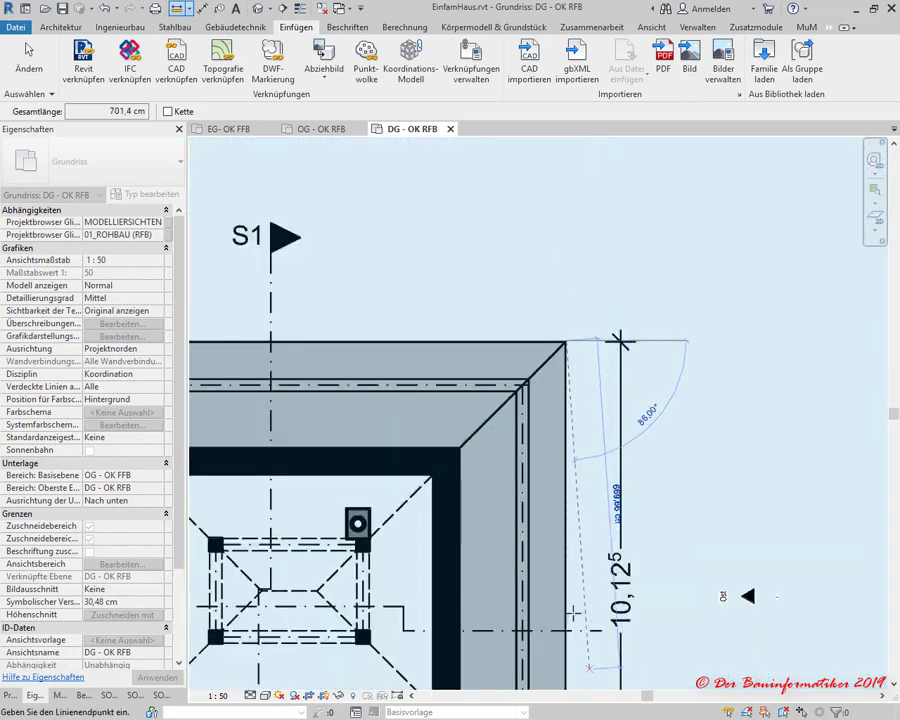
scroll(578, 594, "up", 1)
scroll(588, 371, "up", 2)
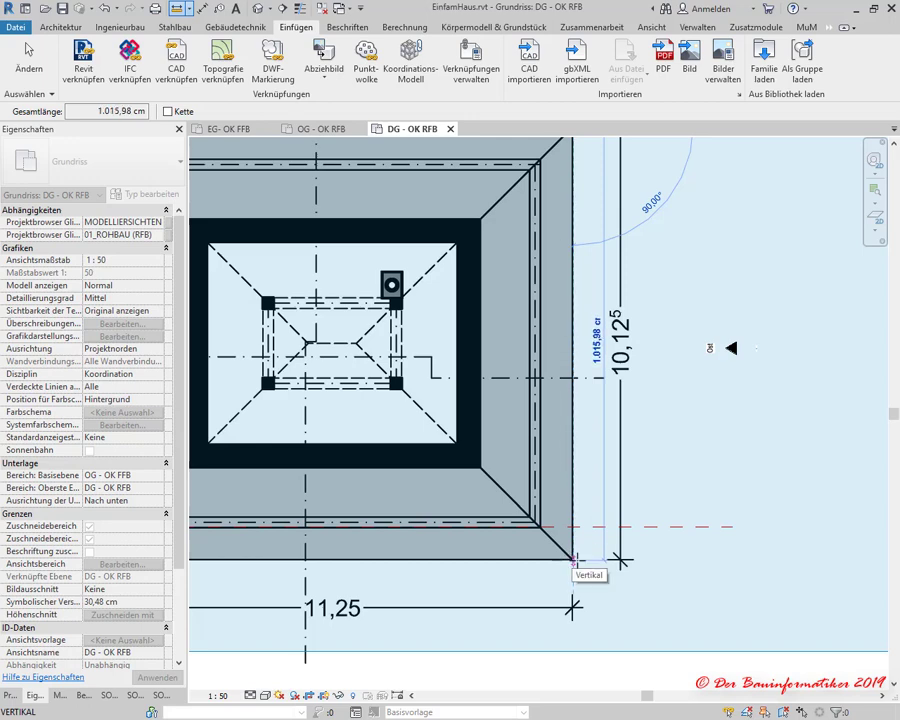
scroll(575, 558, "up", 2)
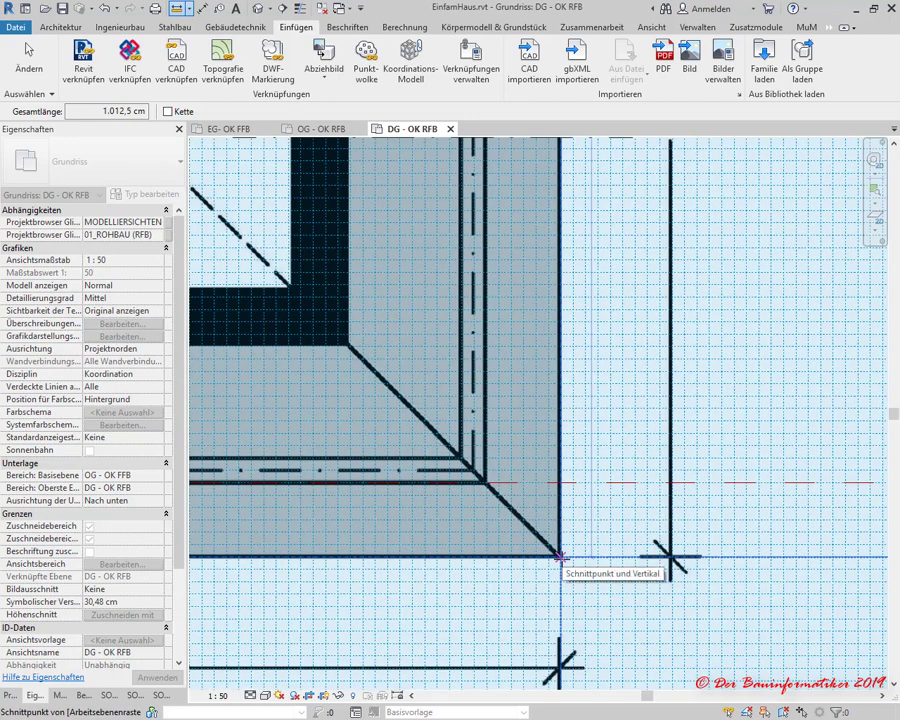
scroll(560, 557, "down", 1)
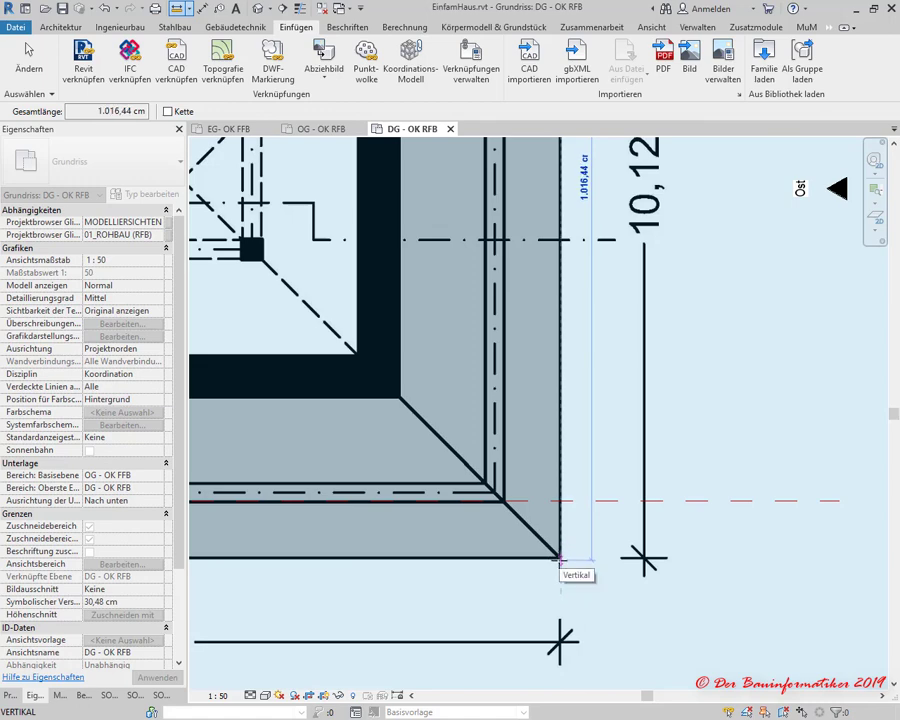
scroll(560, 558, "up", 2)
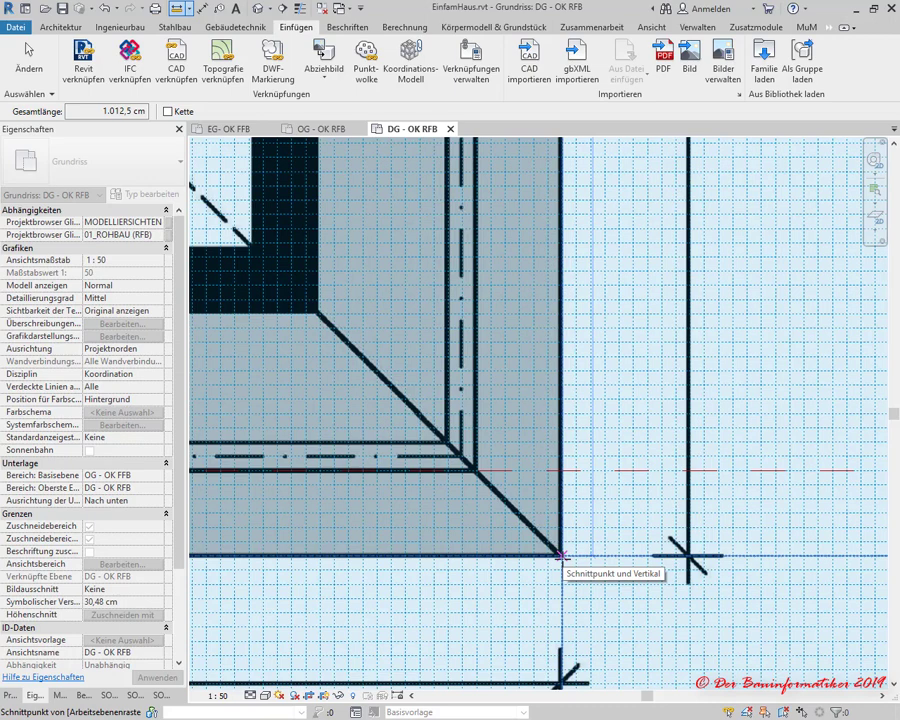
left_click(561, 555)
scroll(561, 555, "down", 3)
scroll(560, 300, "down", 2)
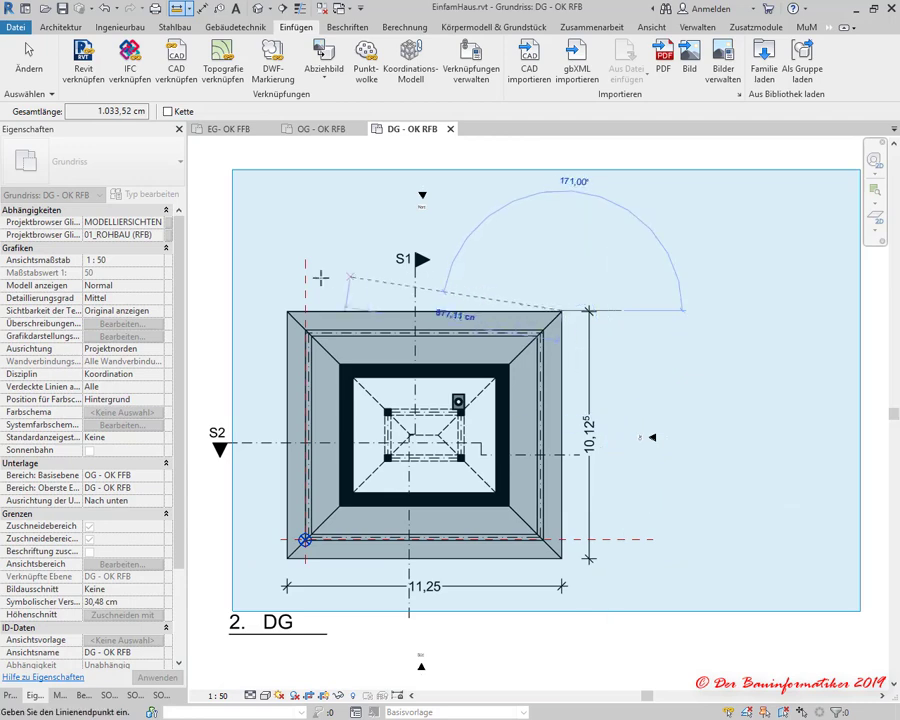
scroll(300, 295, "up", 2)
scroll(266, 314, "up", 2)
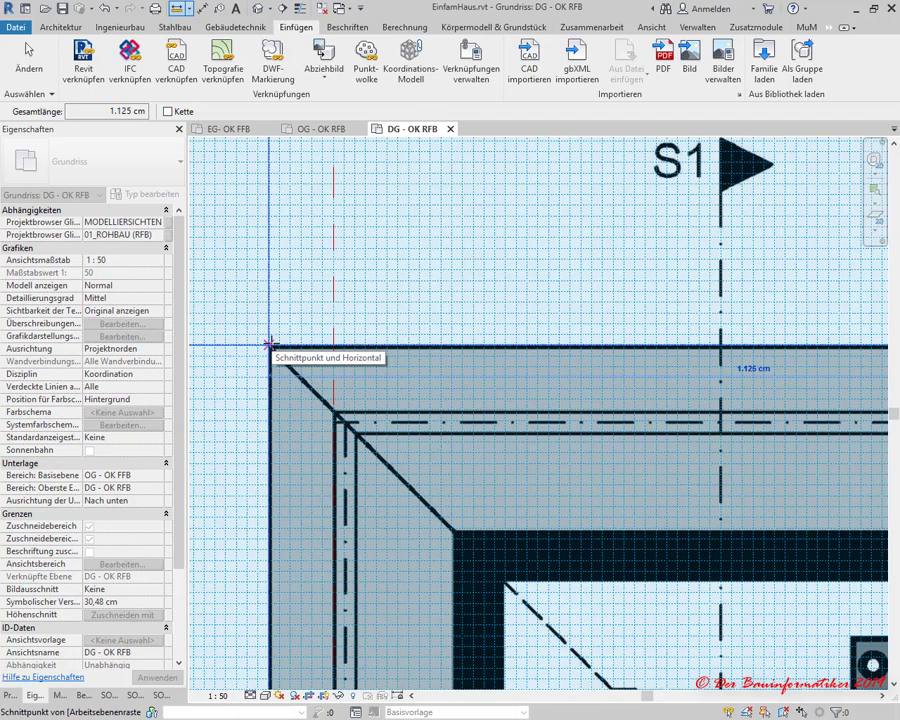
scroll(292, 332, "down", 3)
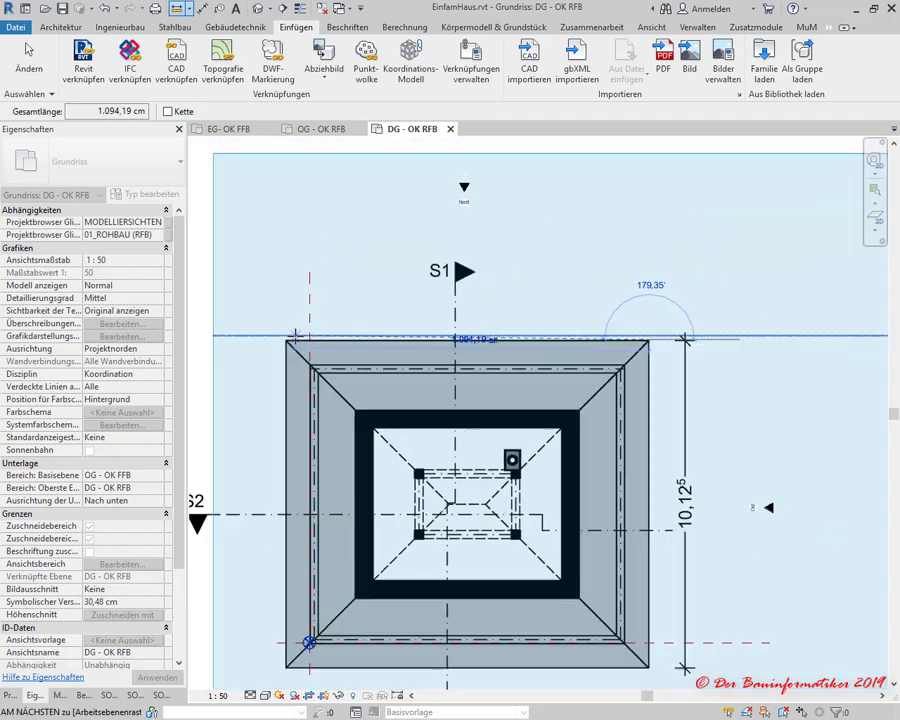
scroll(292, 332, "down", 2)
key("Escape")
key("Escape")
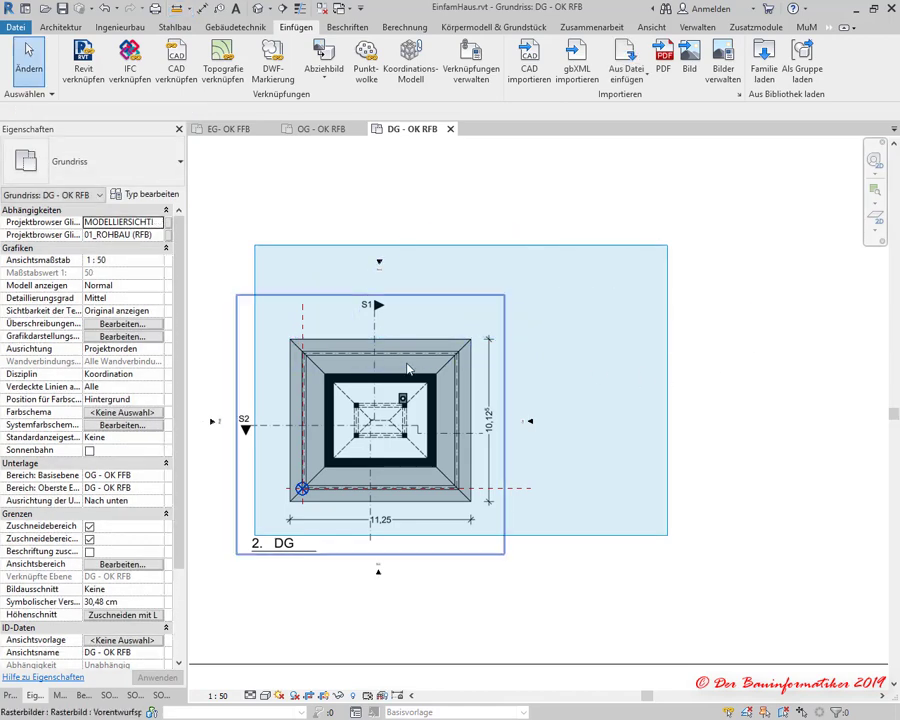
Drag the work-plane grid's right and top edges in tightly around the attic roof.
left_click(415, 369)
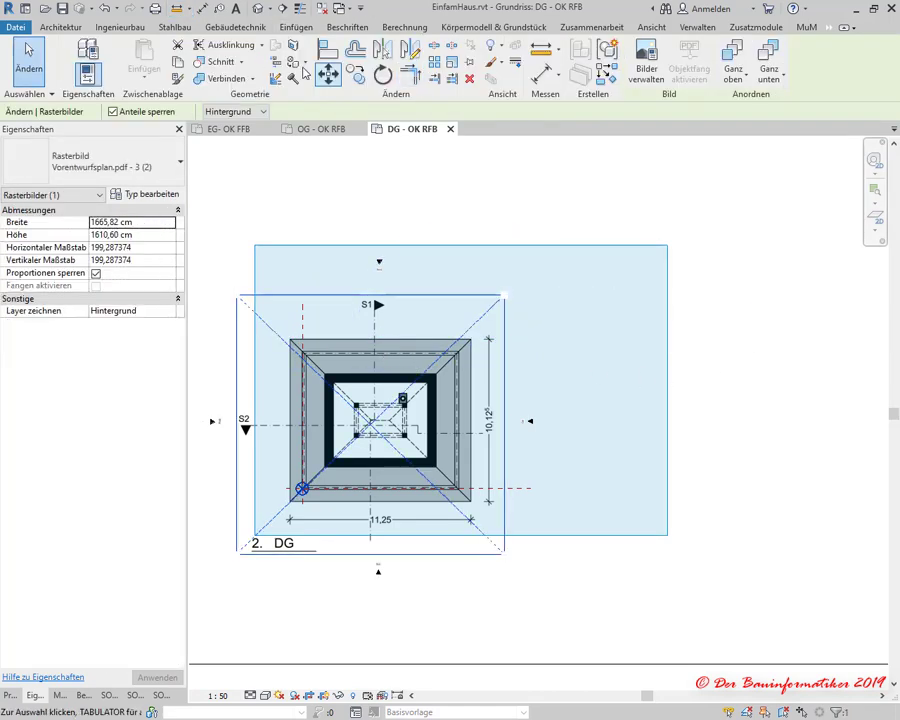
key("Delete")
left_click(667, 362)
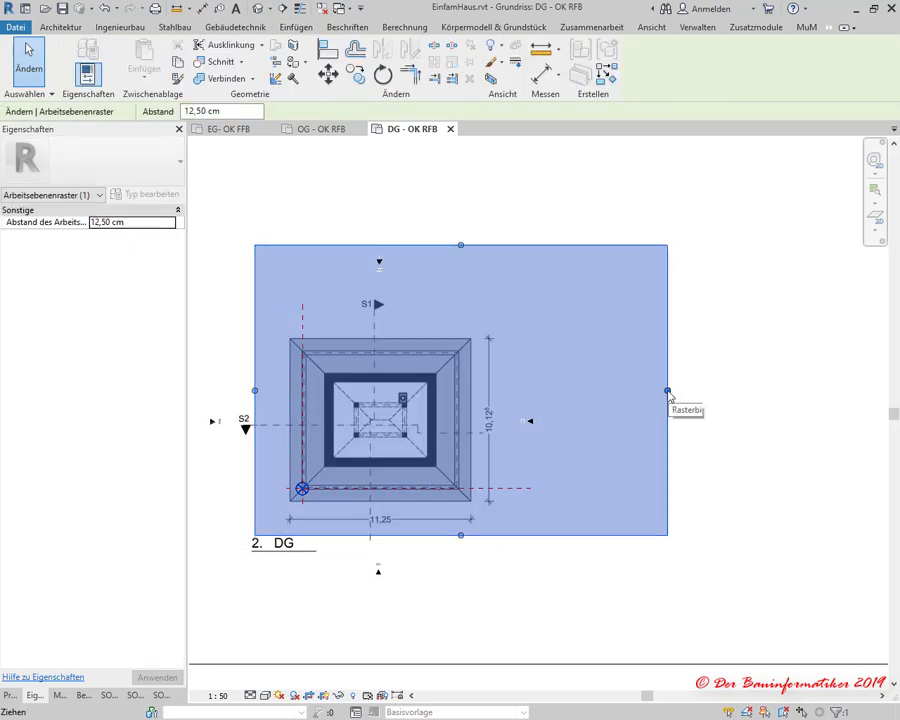
left_click_drag(661, 393, 490, 389)
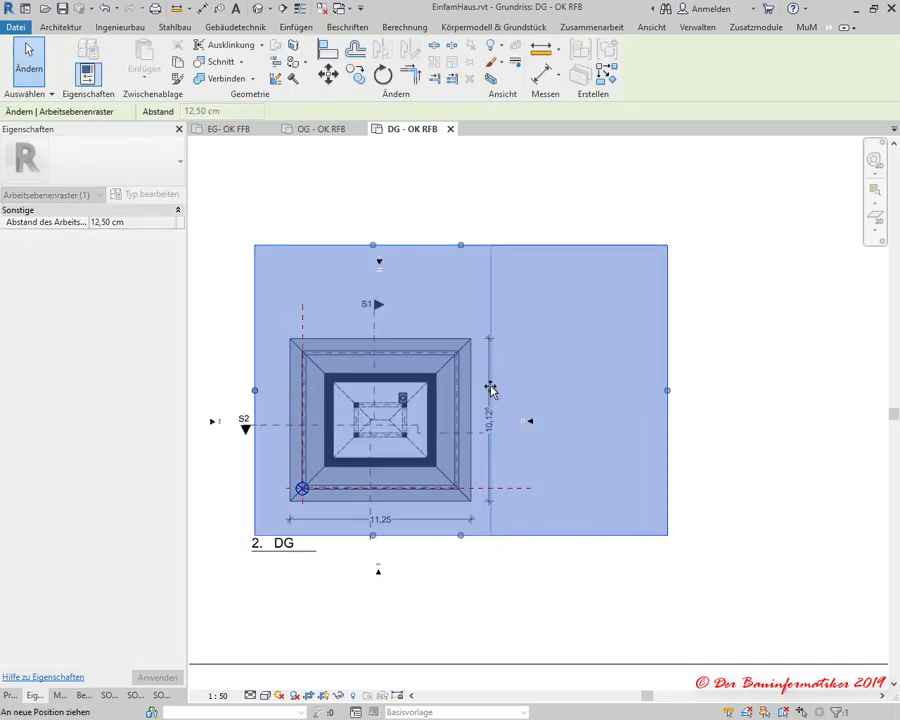
left_click_drag(372, 246, 372, 330)
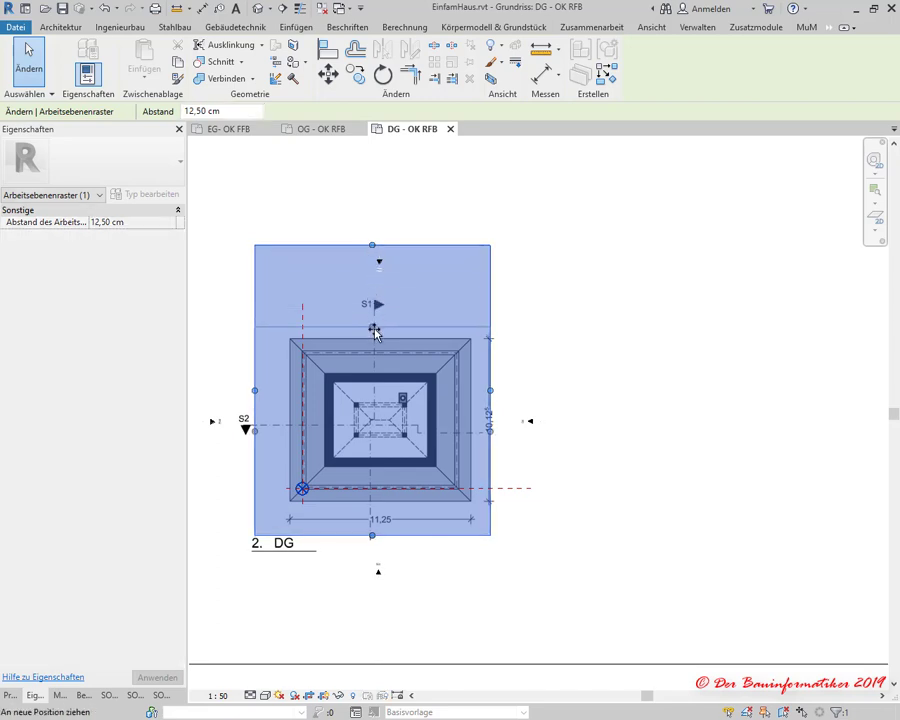
scroll(652, 360, "down", 3)
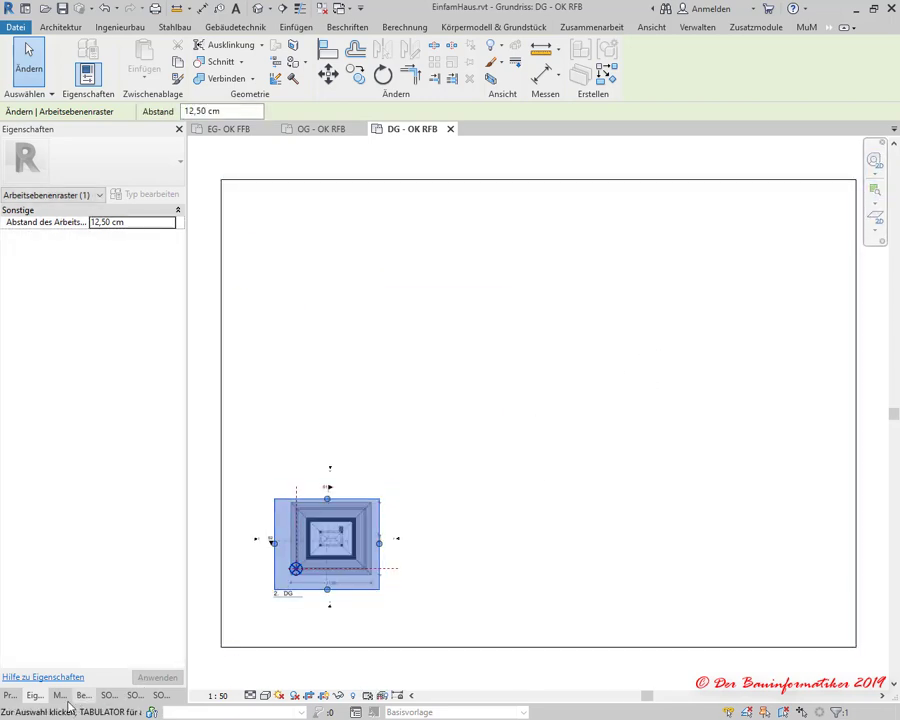
Drag all four crop region edges inward to frame the attic plan, its S1/S2 markers and dimensions.
left_click(860, 410)
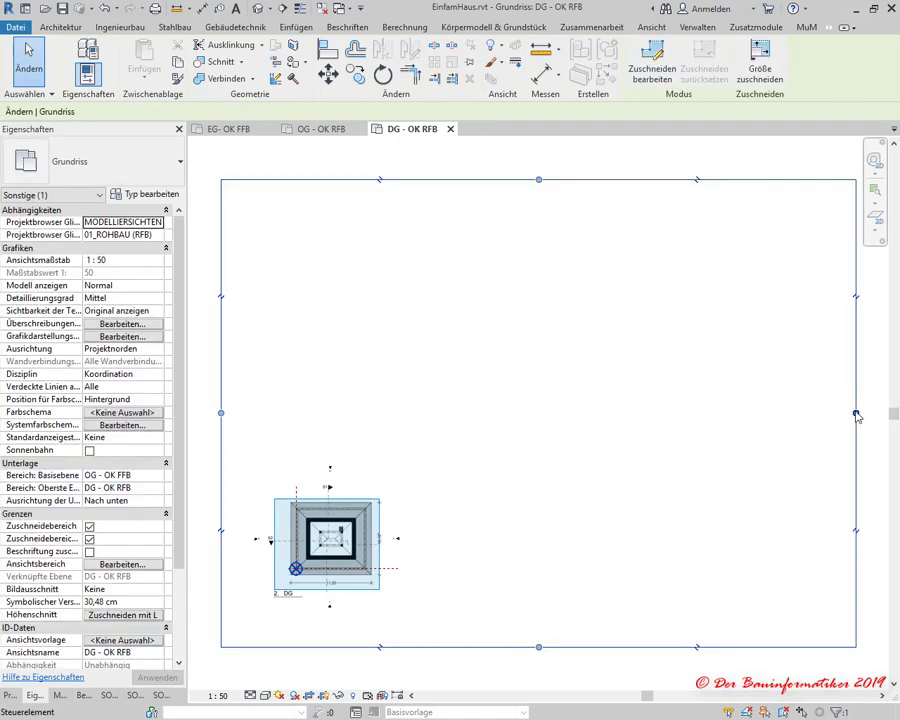
left_click_drag(859, 413, 412, 442)
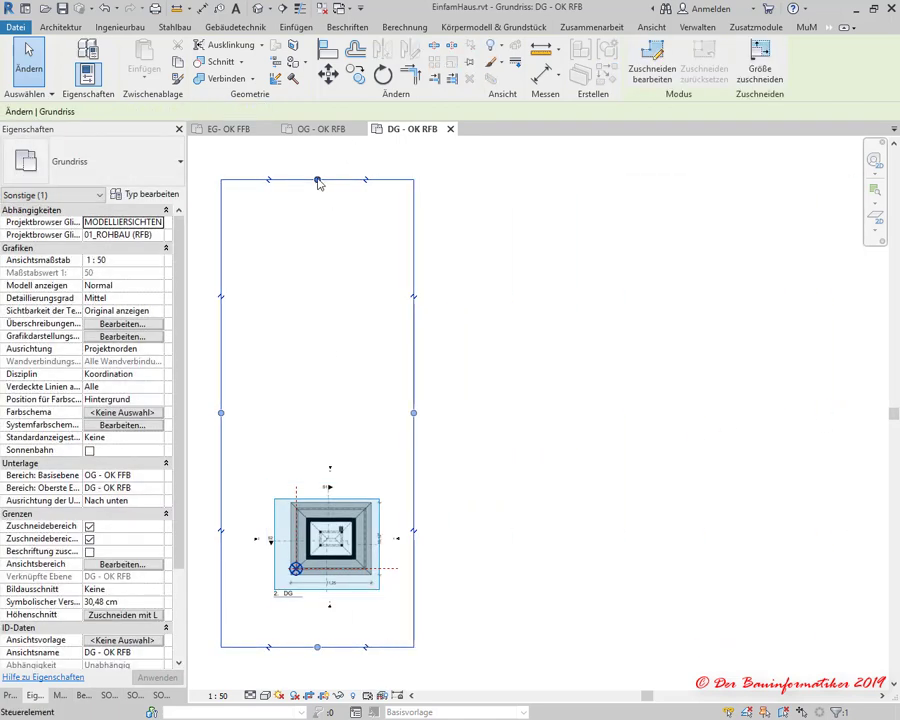
left_click_drag(317, 179, 297, 479)
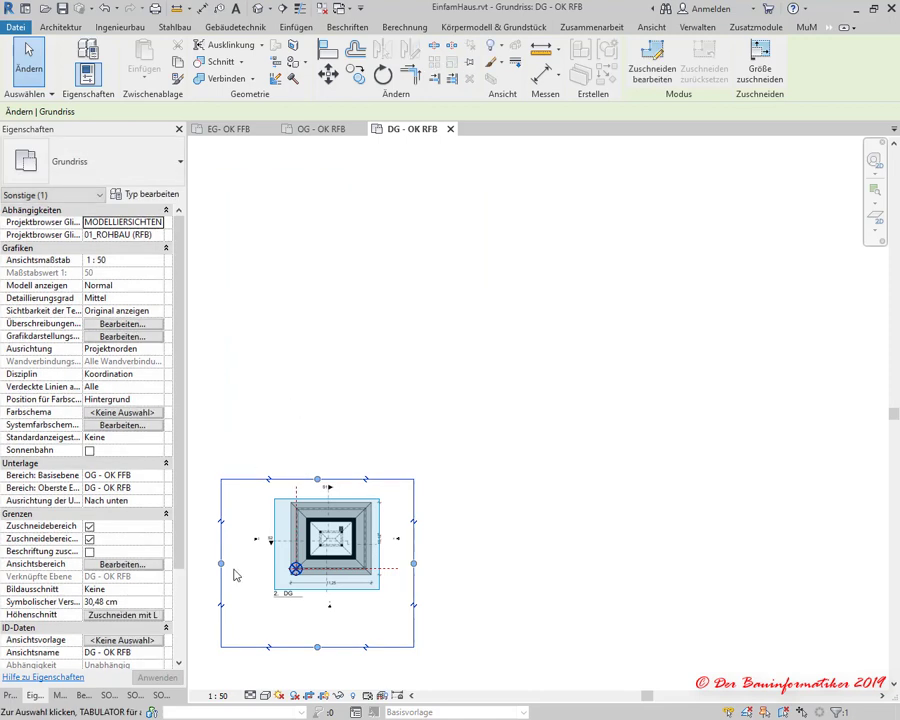
left_click_drag(221, 563, 248, 563)
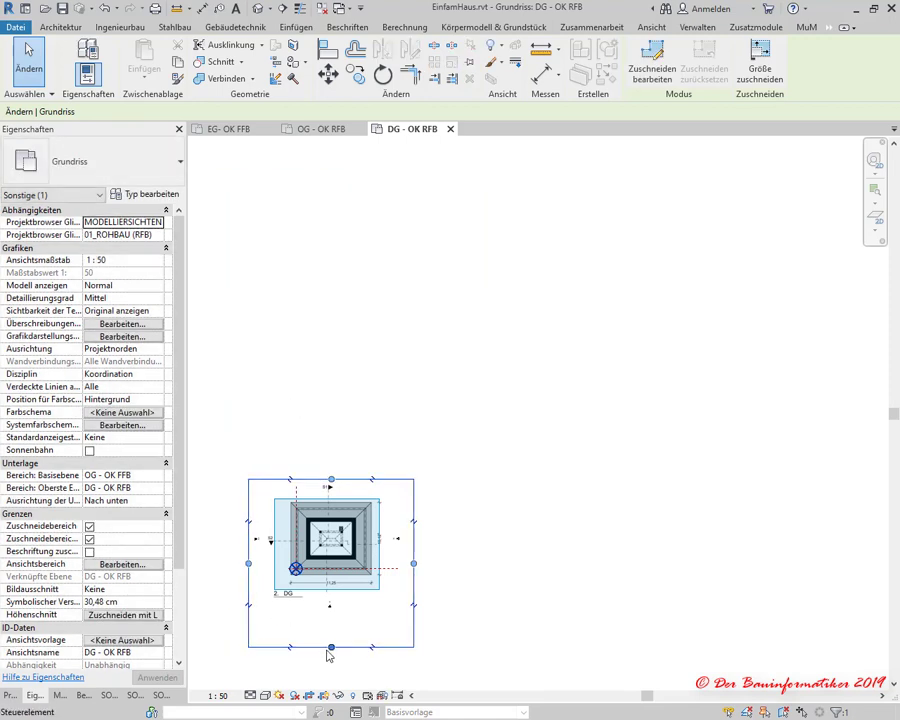
left_click_drag(332, 651, 331, 622)
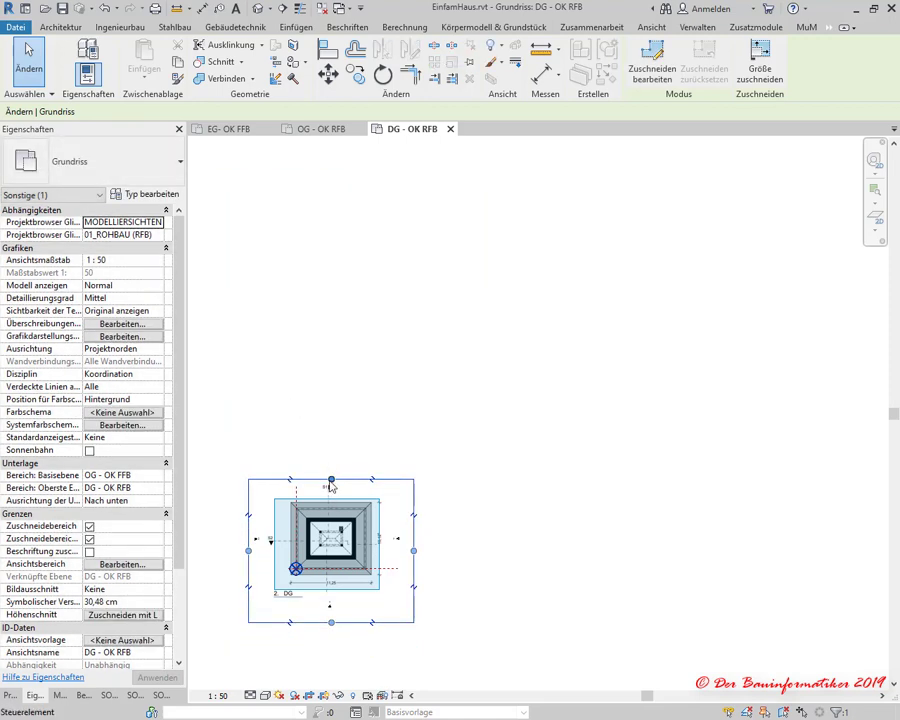
left_click_drag(331, 479, 331, 467)
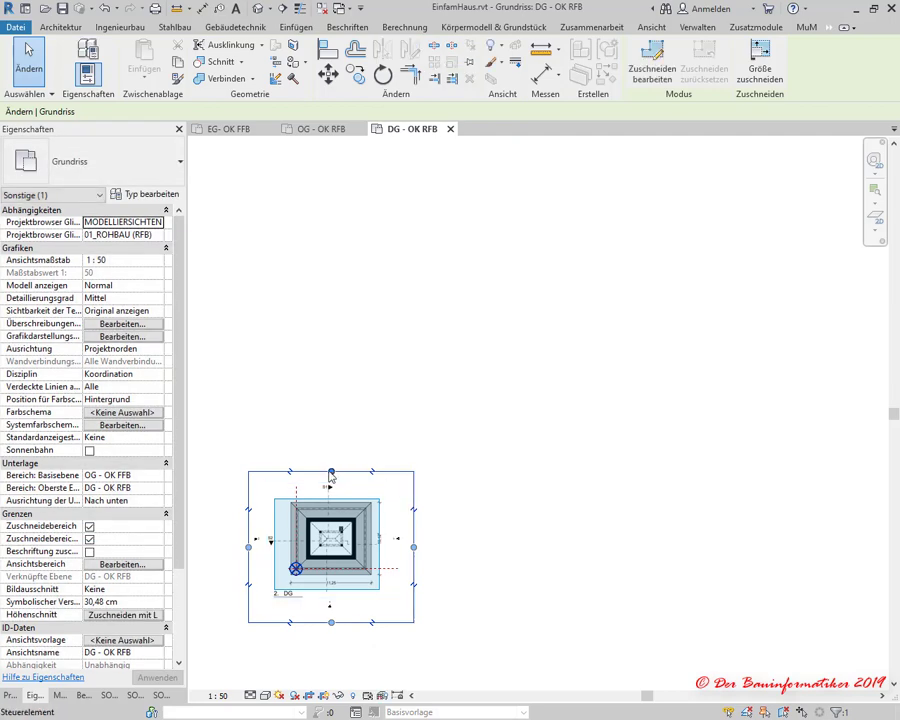
left_click(490, 502)
key("z")
key("f")
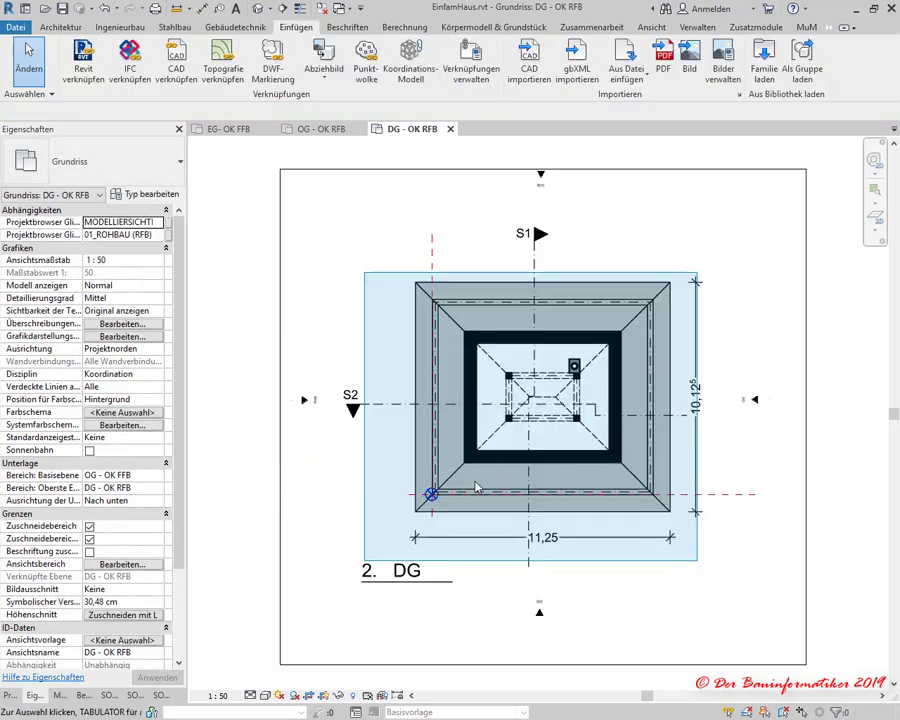